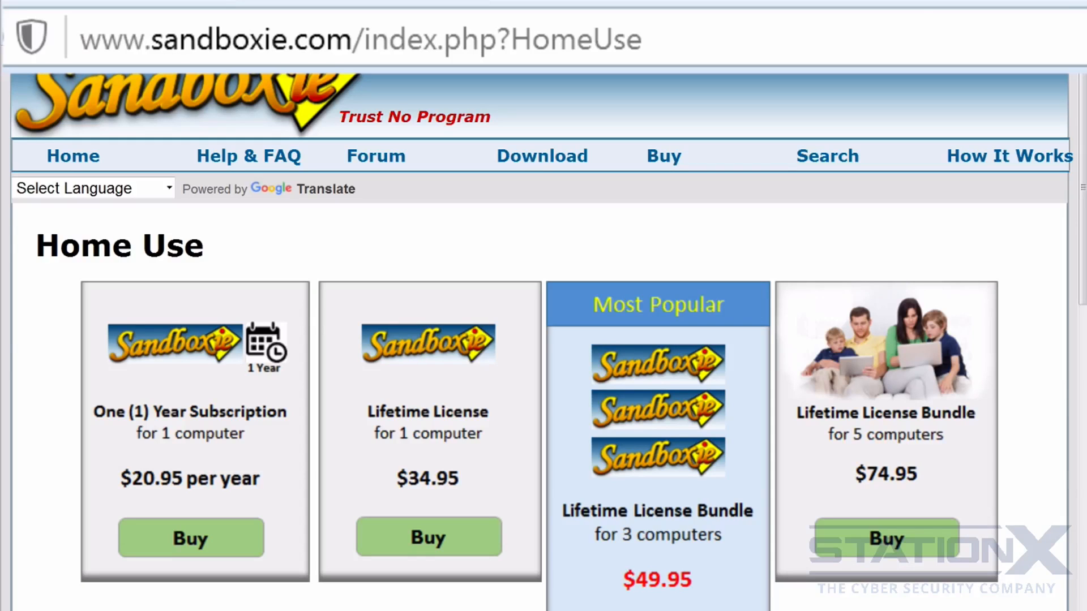
# Go to the sandboxie.com Download page and scroll to the version 5.10 installer.
pyautogui.click(545, 160)
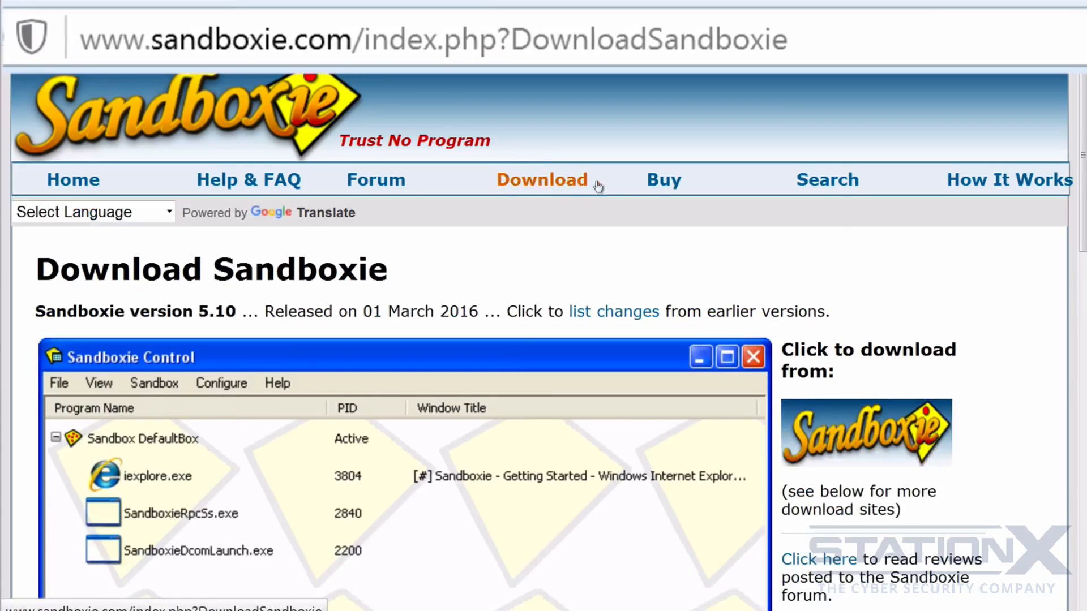
pyautogui.scroll(-10, 836, 204)
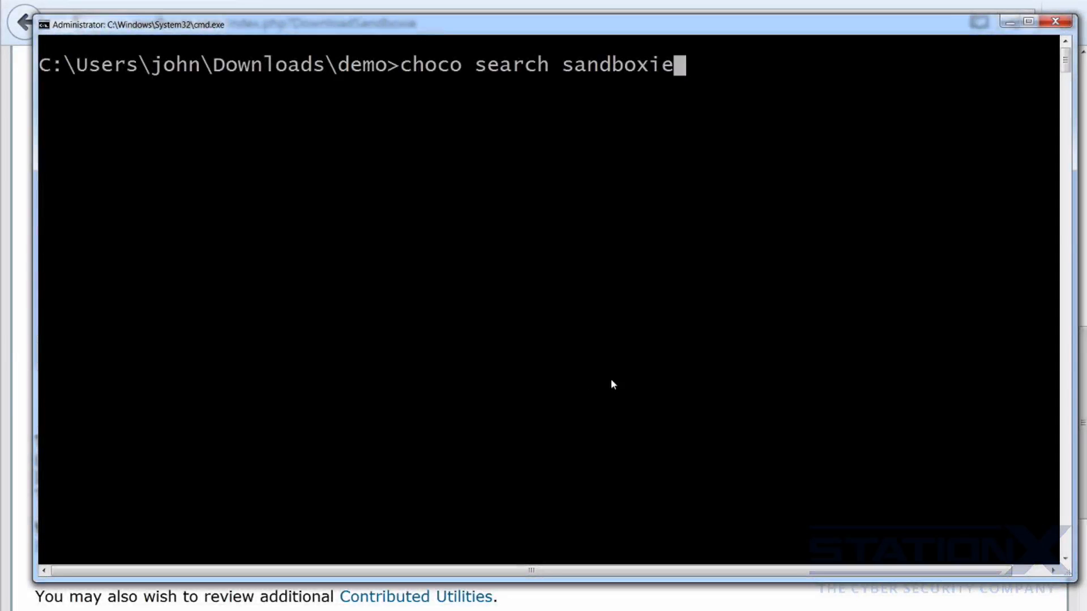
# Run 'choco search sandboxie', then install sandboxie.install 5.10, answering 'yes' to the script prompt.
pyautogui.press('Return')
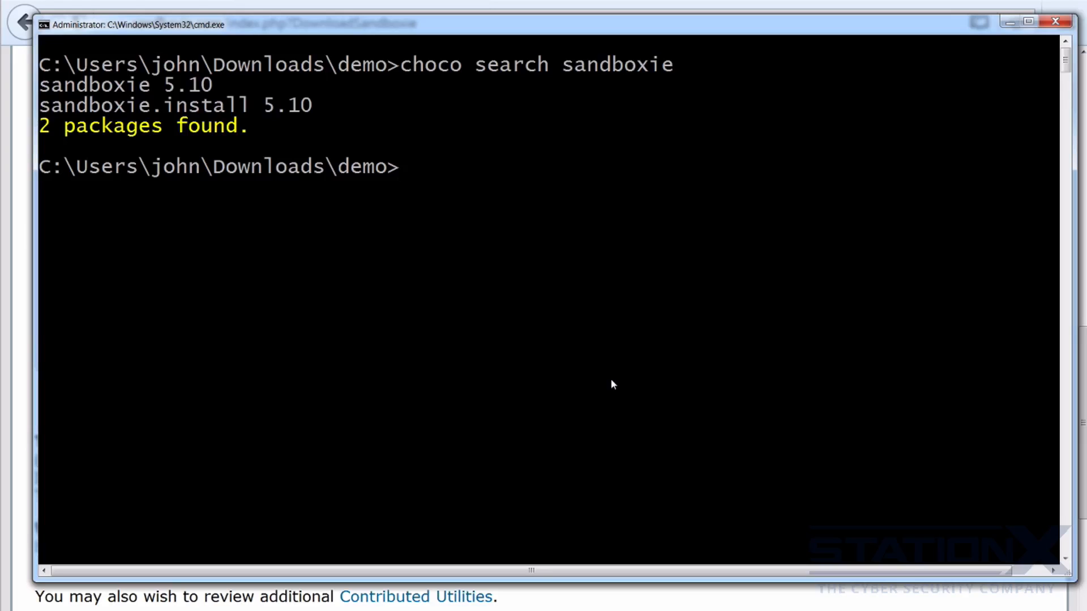
pyautogui.write('choco install sandboxie.install')
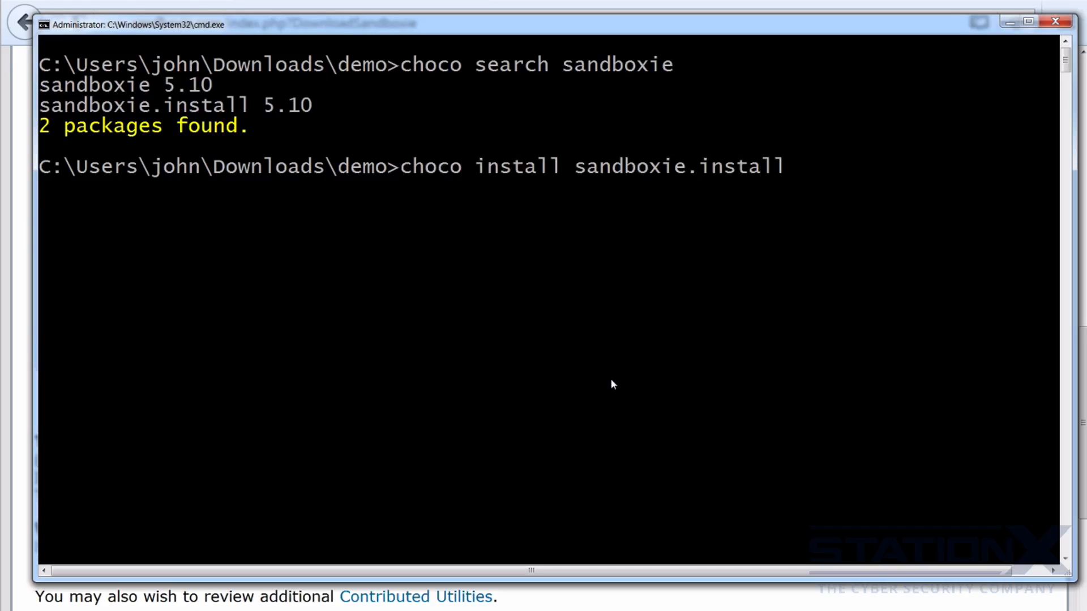
pyautogui.press('Return')
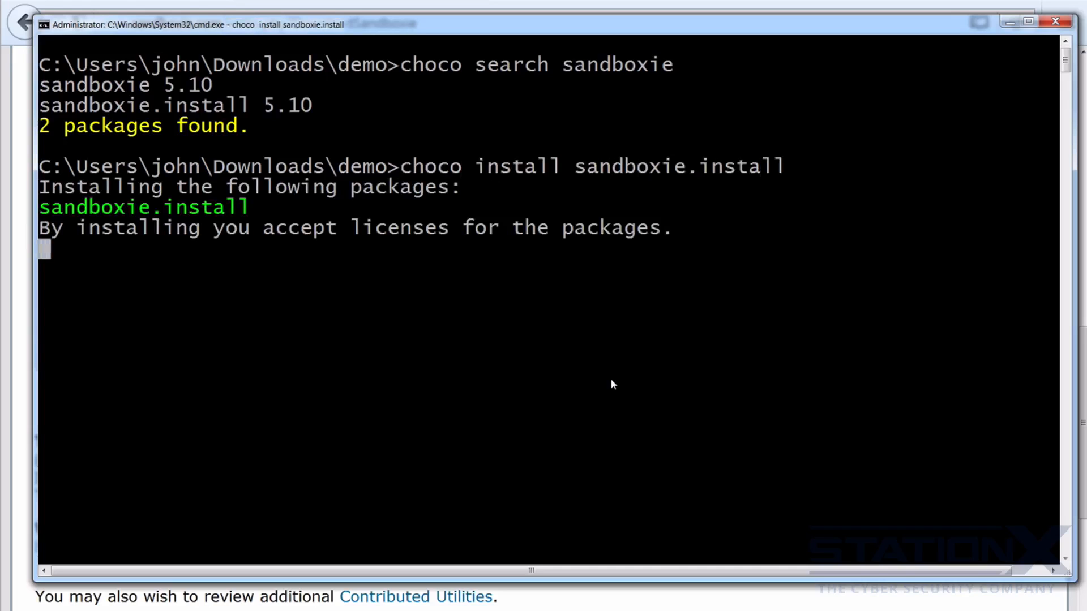
pyautogui.write('yes')
pyautogui.press('Return')
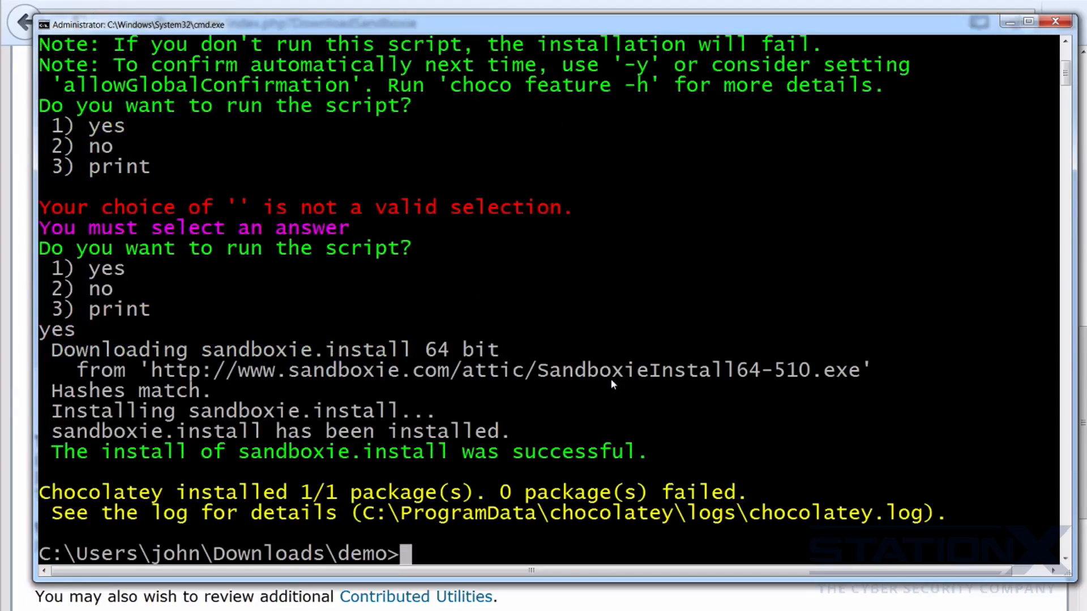
# Launch Sandboxie Control from a 'san' Start search and accept Windows and Office Licensing Services compatibility.
pyautogui.click(33, 599)
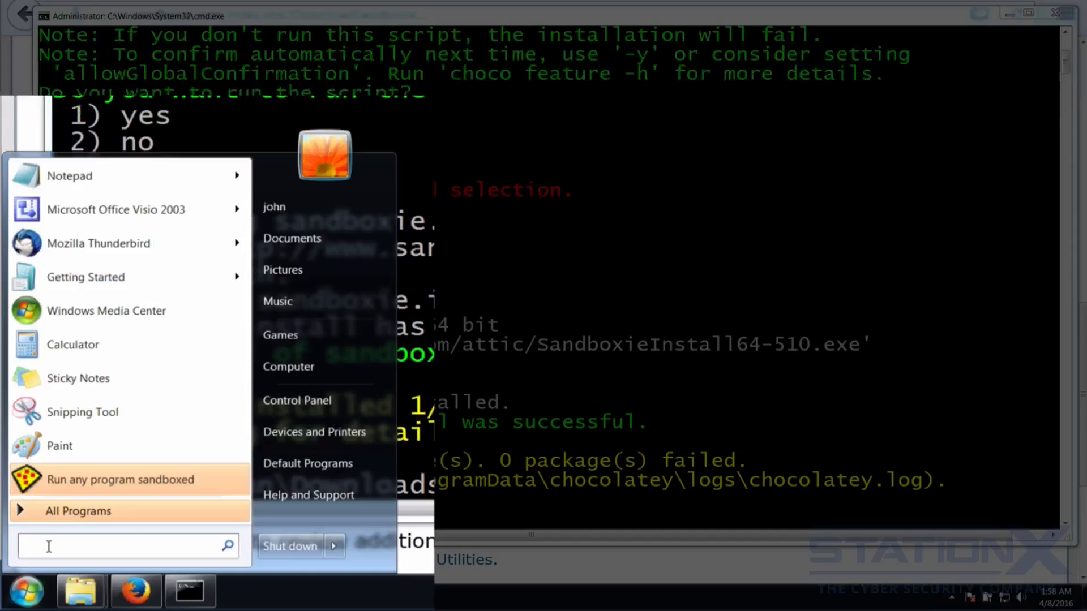
pyautogui.write('san')
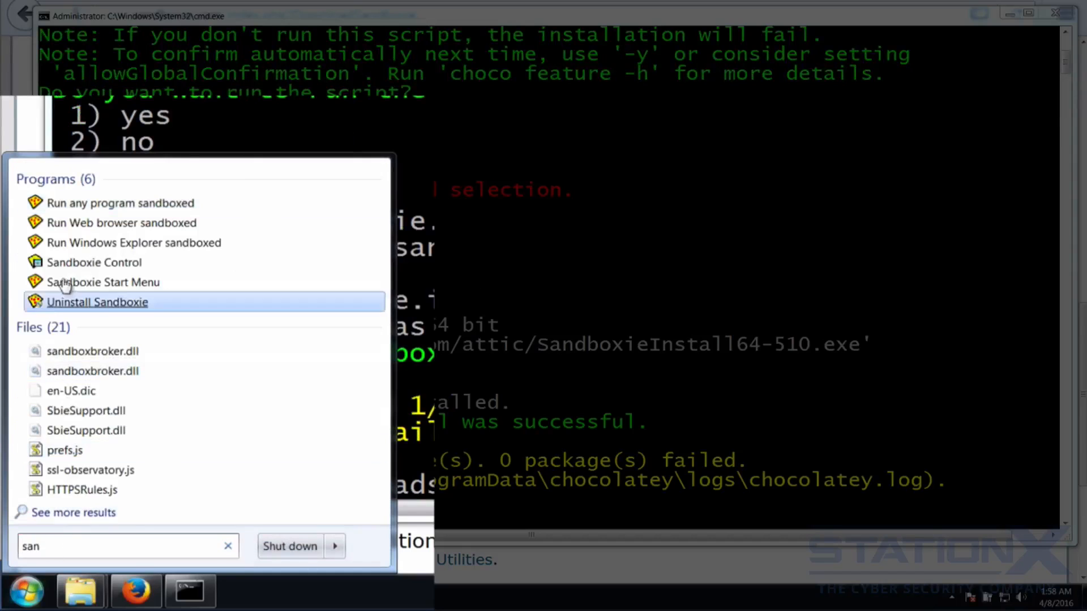
pyautogui.click(94, 263)
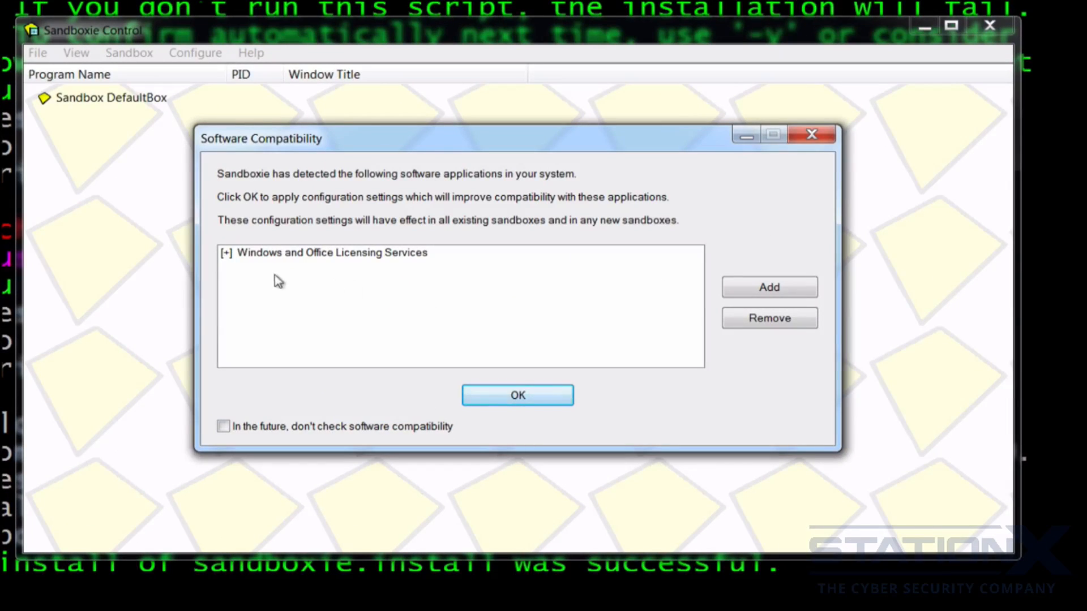
pyautogui.click(227, 259)
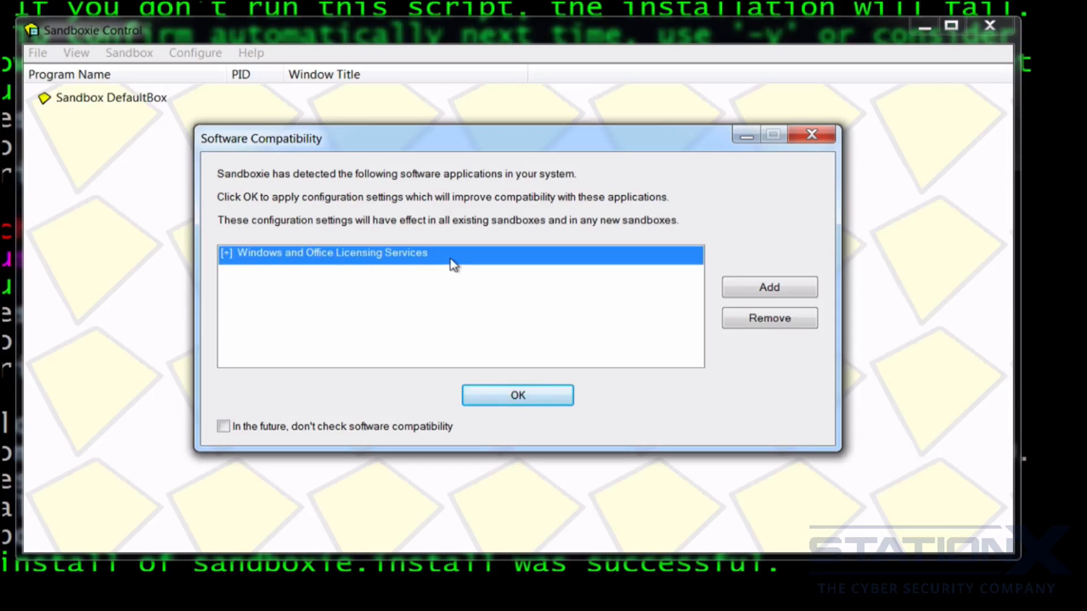
pyautogui.click(519, 397)
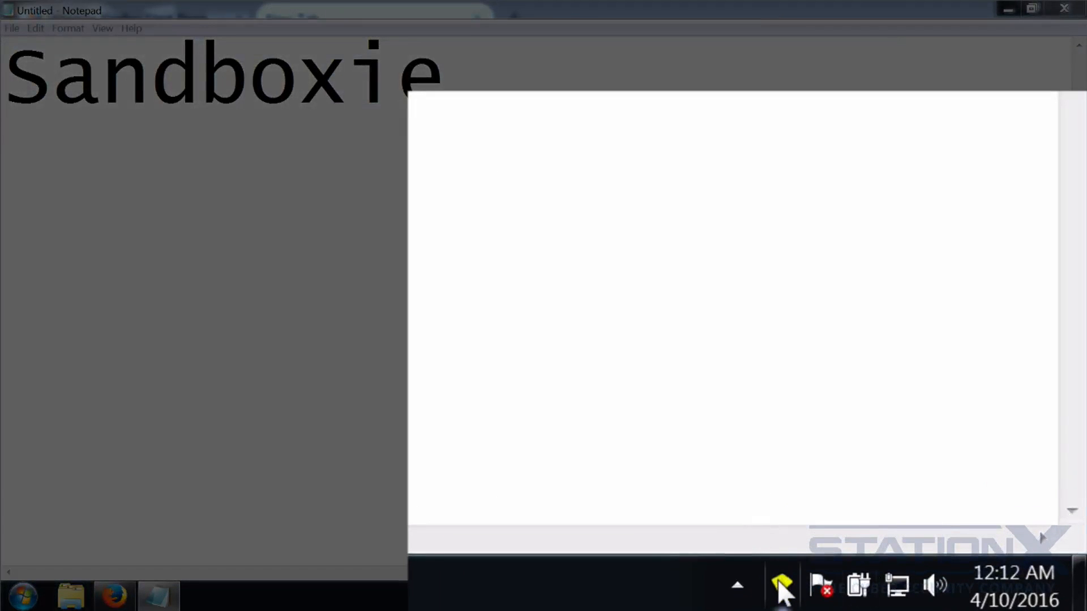
# Open the DefaultBox submenu from the Sandboxie tray icon's menu.
pyautogui.rightClick(780, 588)
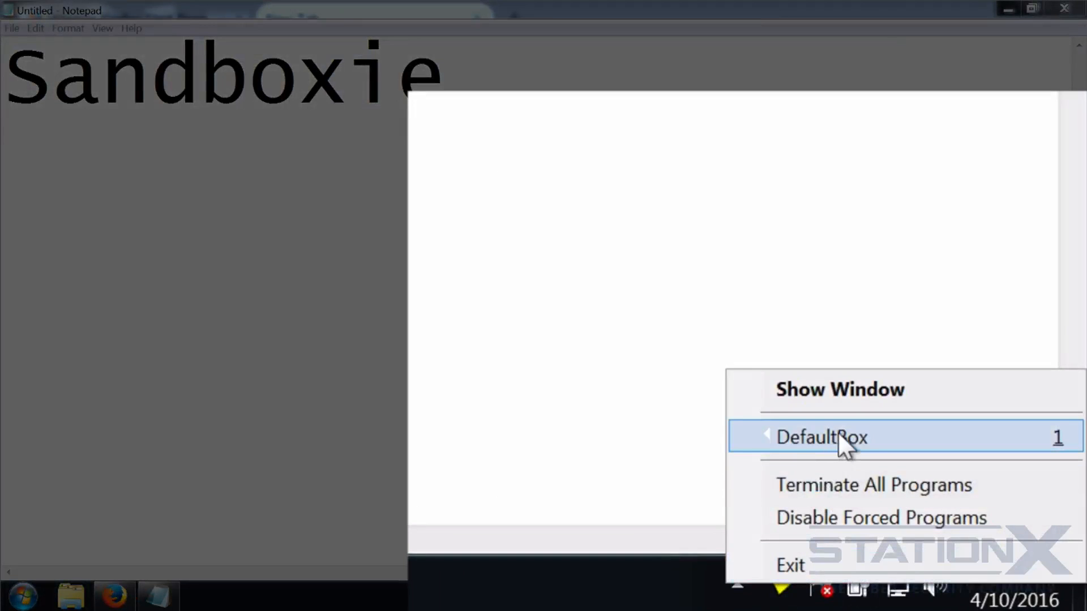
pyautogui.moveTo(855, 443)
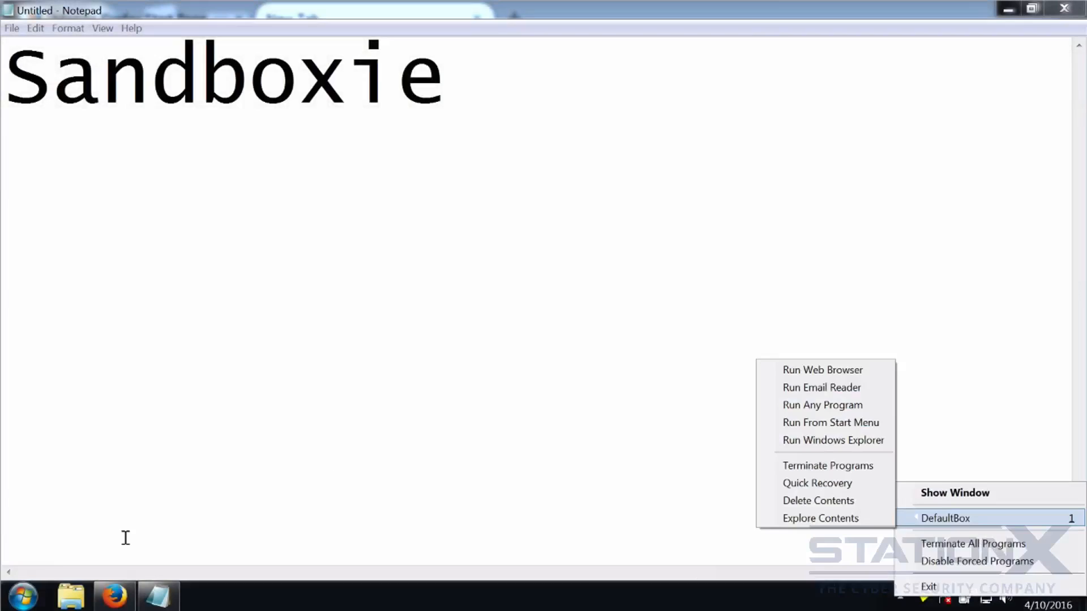
# Run Mozilla Firefox sandboxed in DefaultBox from a 'firefox' Start menu search.
pyautogui.click(25, 595)
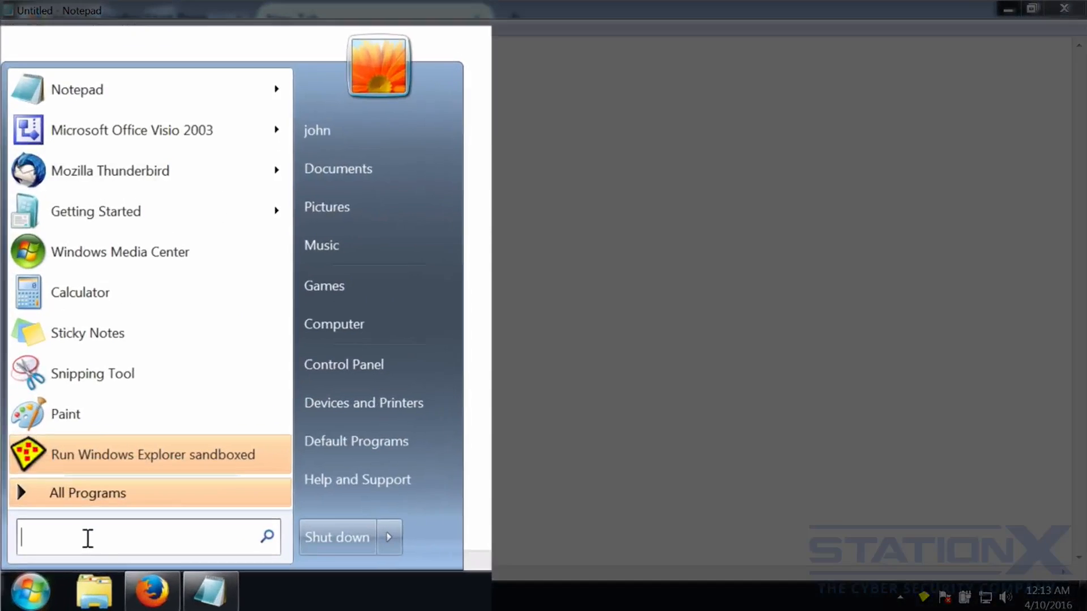
pyautogui.write('firefox')
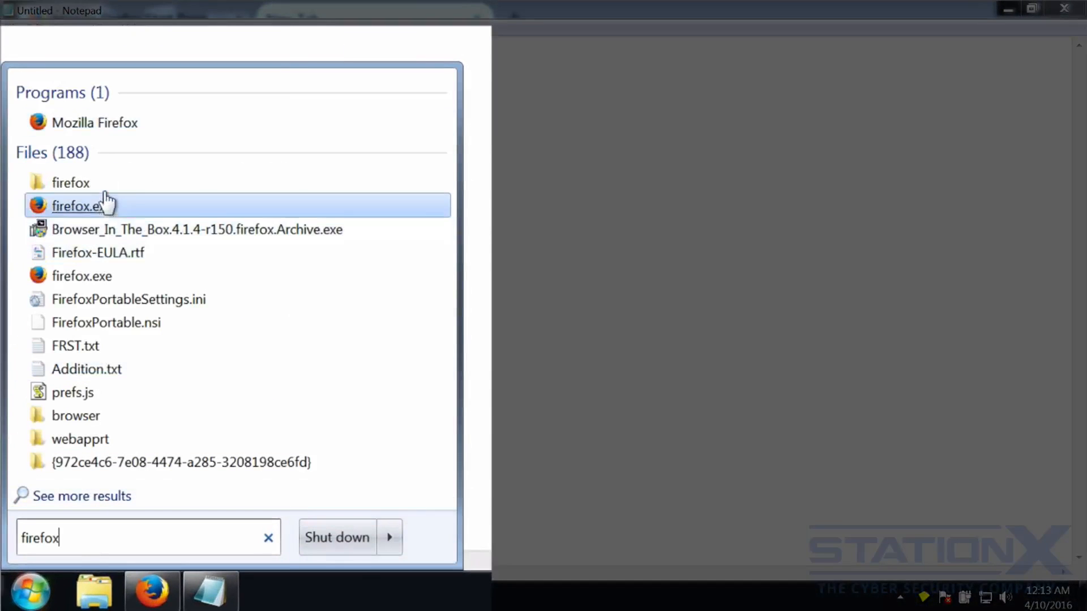
pyautogui.rightClick(88, 124)
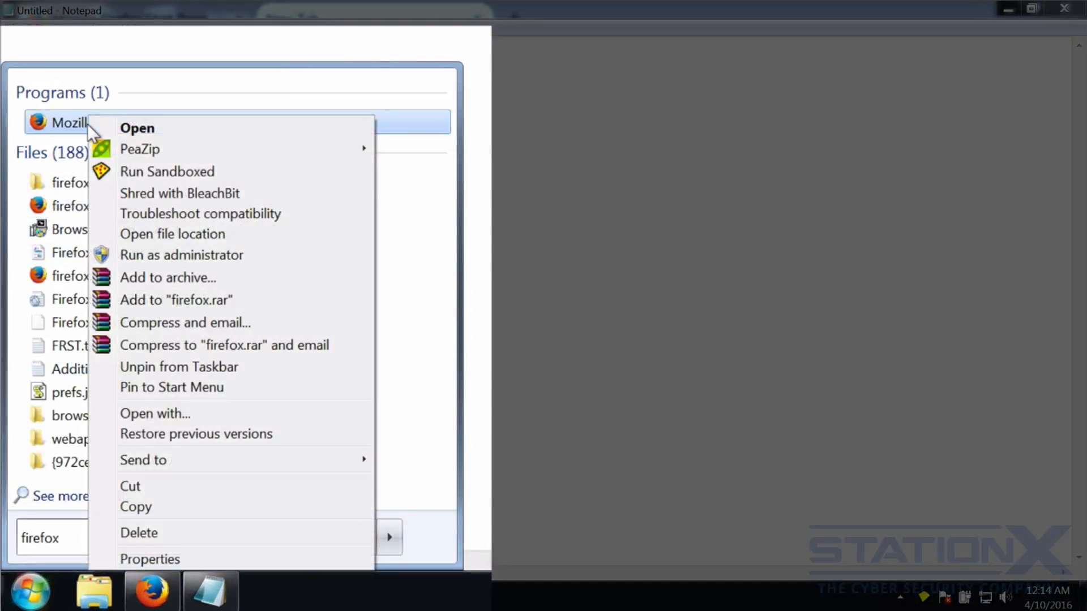
pyautogui.click(175, 172)
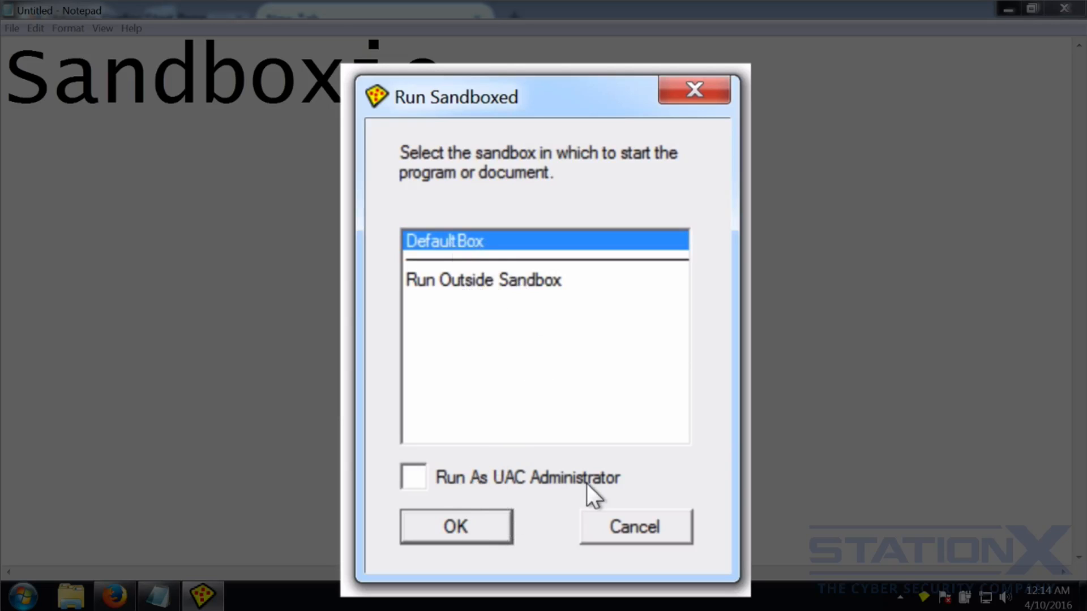
pyautogui.click(462, 529)
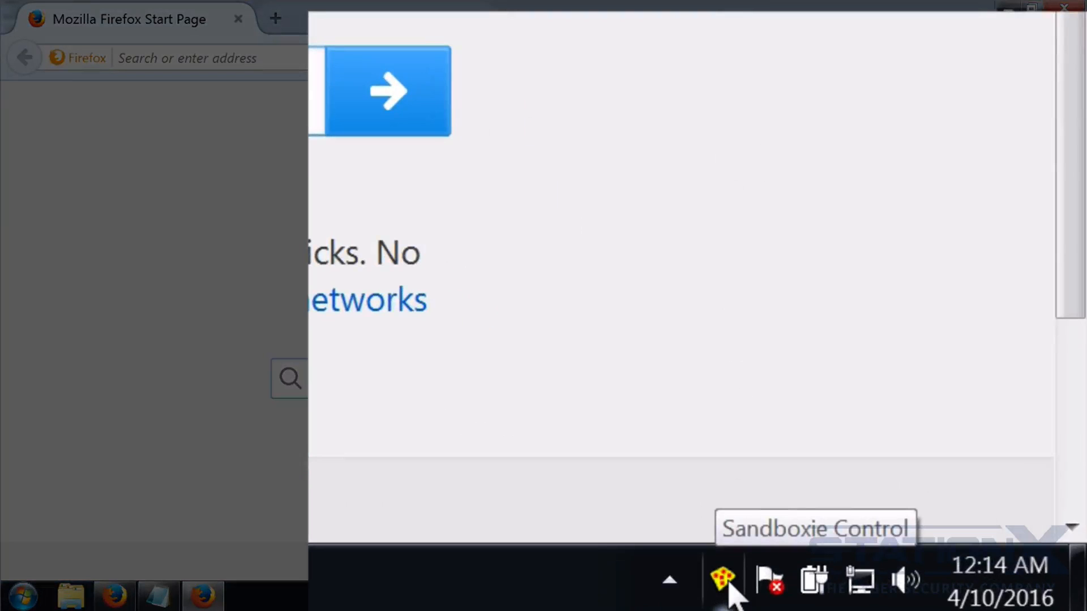
# Show the Sandboxie Control window, widen the Program Name column, and select firefox.exe.
pyautogui.rightClick(728, 584)
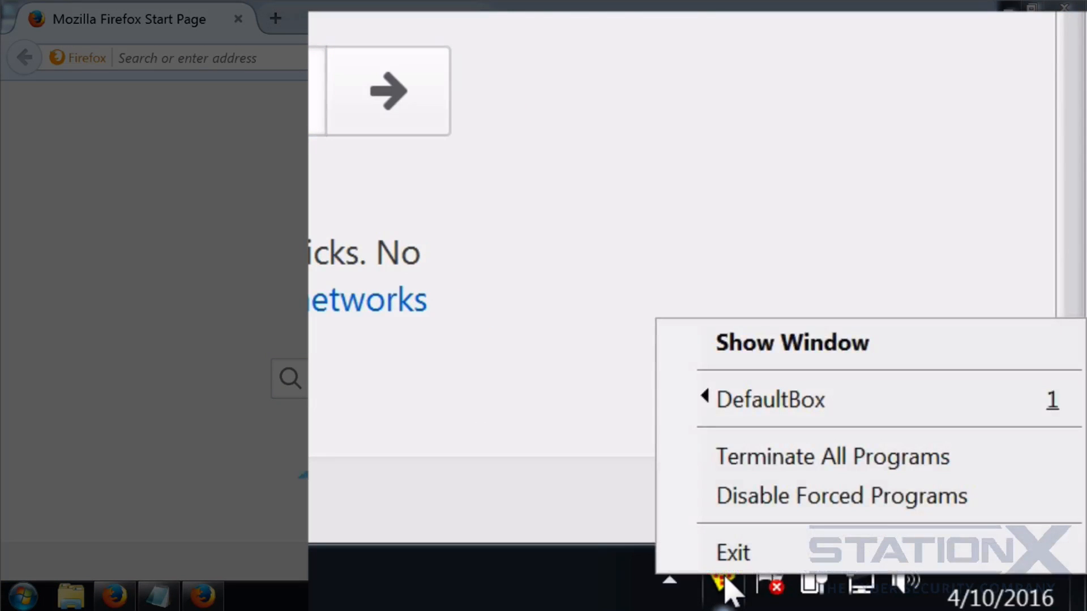
pyautogui.moveTo(760, 408)
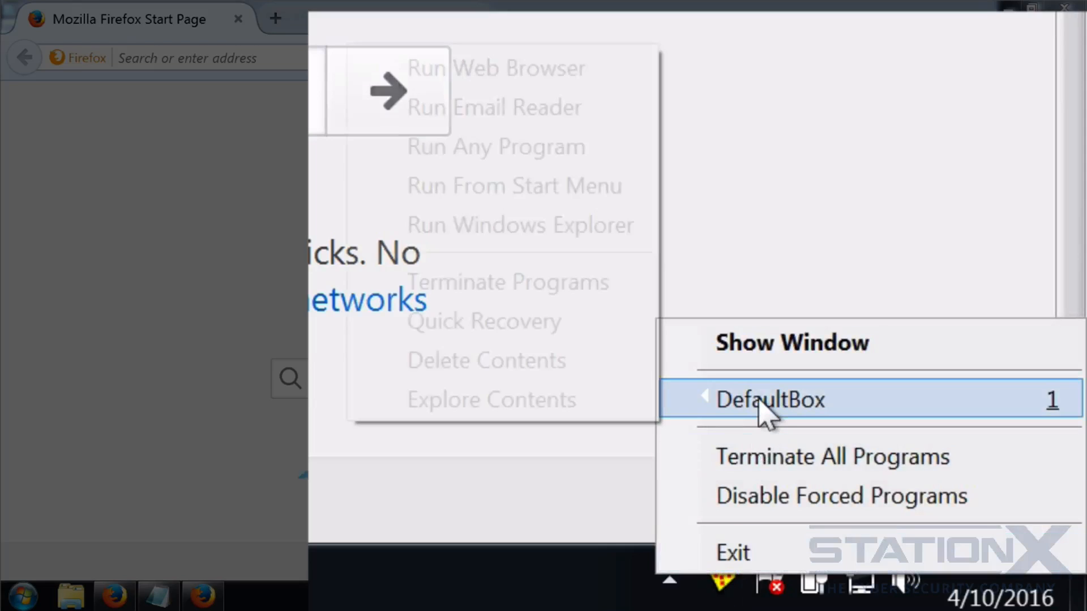
pyautogui.click(773, 345)
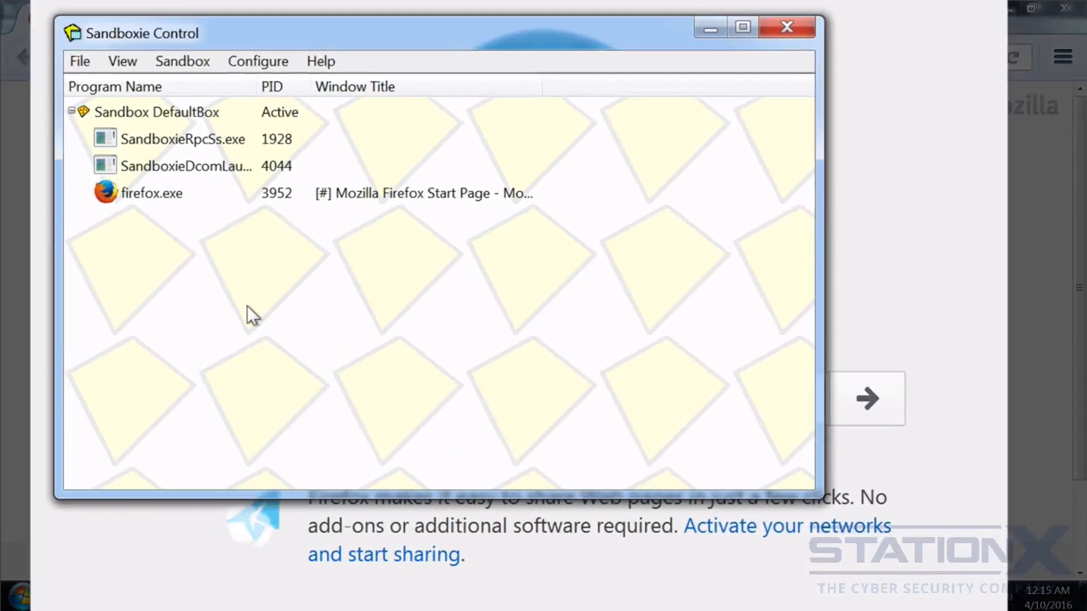
pyautogui.moveTo(256, 86); pyautogui.dragTo(326, 86)
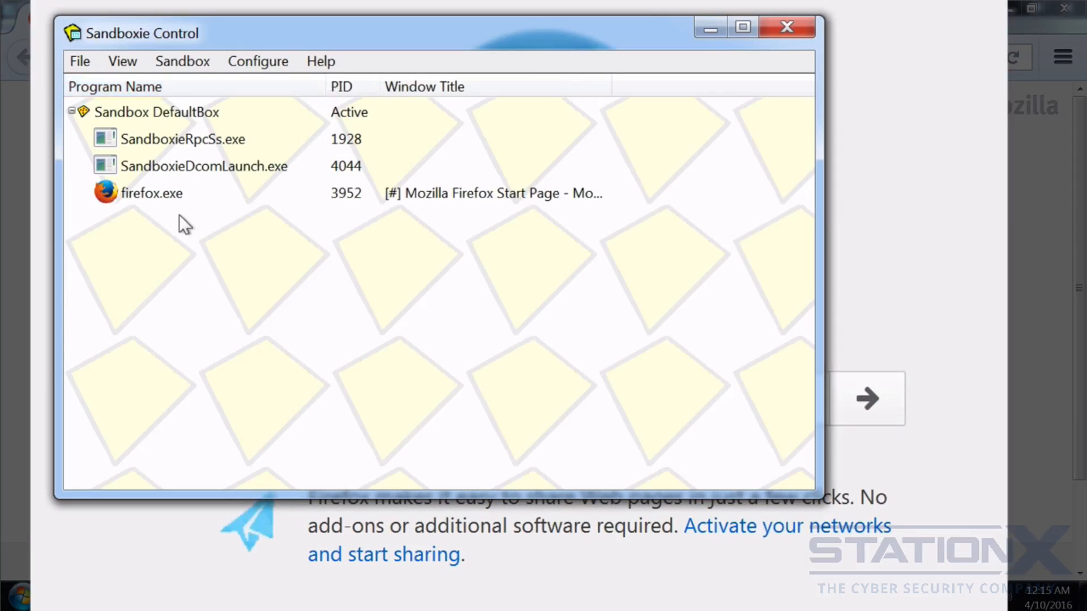
pyautogui.click(143, 196)
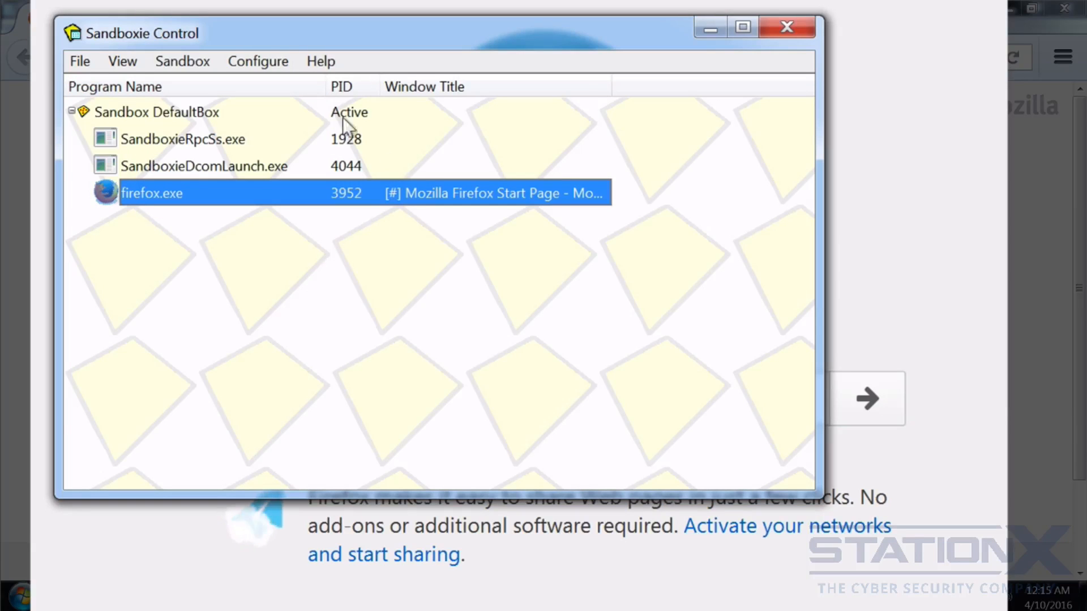
# Open the Sandbox menu's DefaultBox submenu.
pyautogui.click(260, 64)
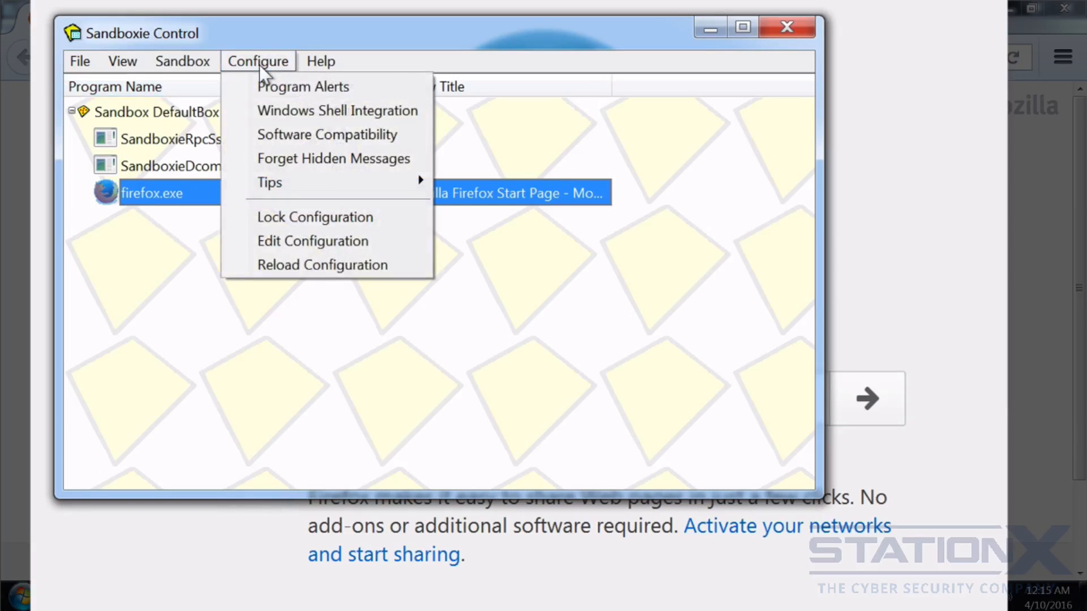
pyautogui.moveTo(198, 65)
pyautogui.moveTo(198, 87)
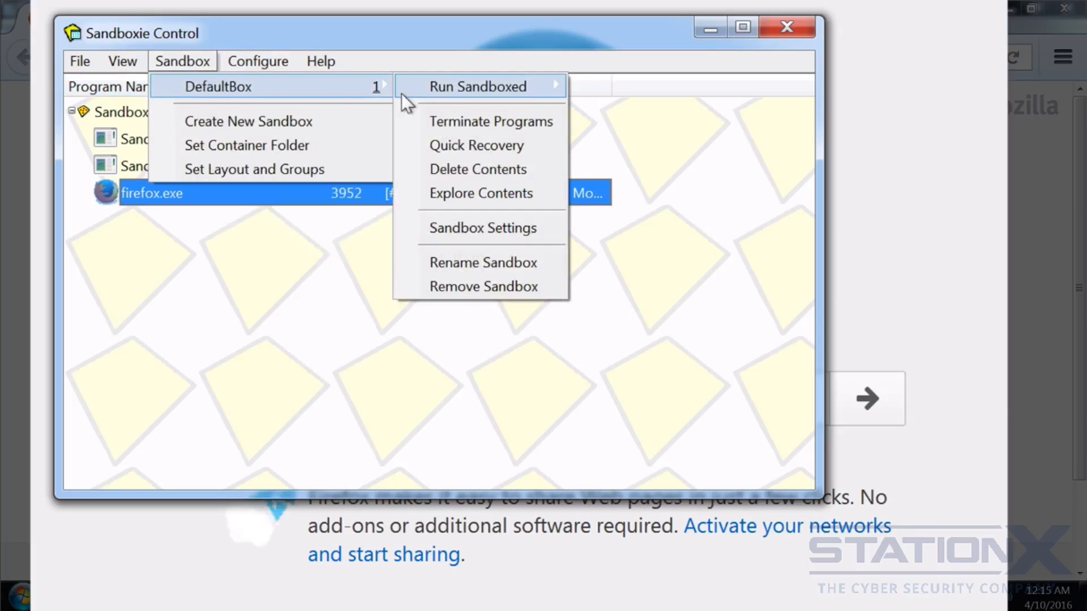
# In DefaultBox settings, show the border only over the window title and view Recovery > Immediate Recovery.
pyautogui.click(494, 226)
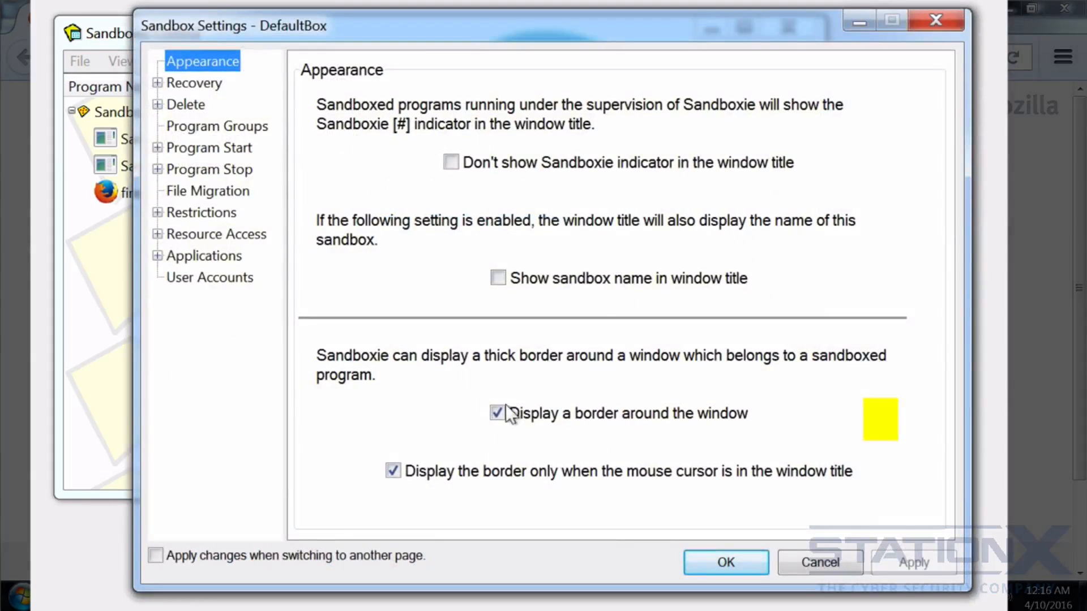
pyautogui.click(393, 471)
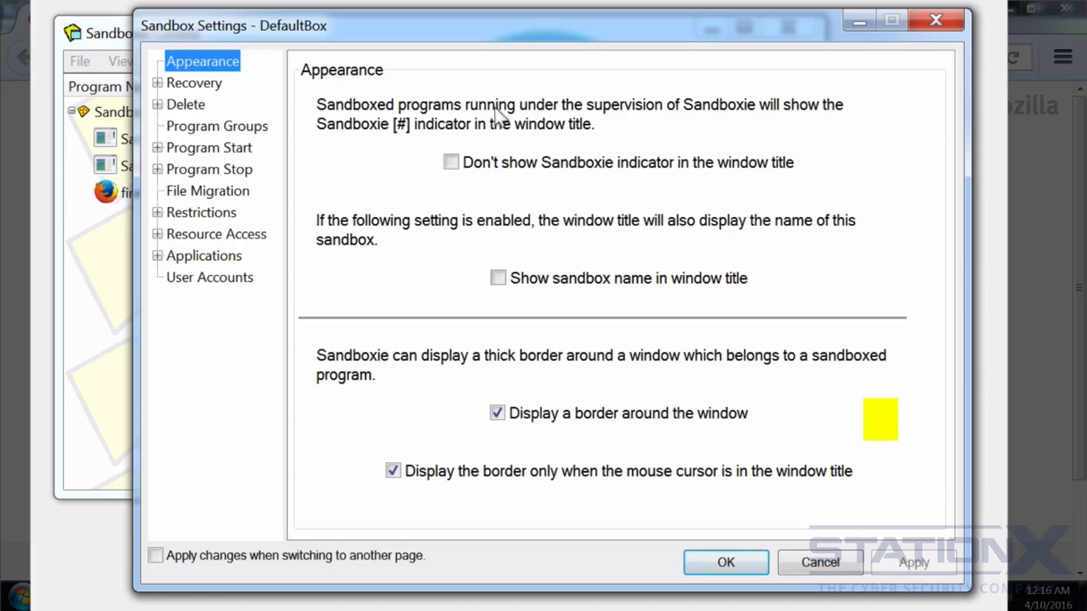
pyautogui.click(157, 83)
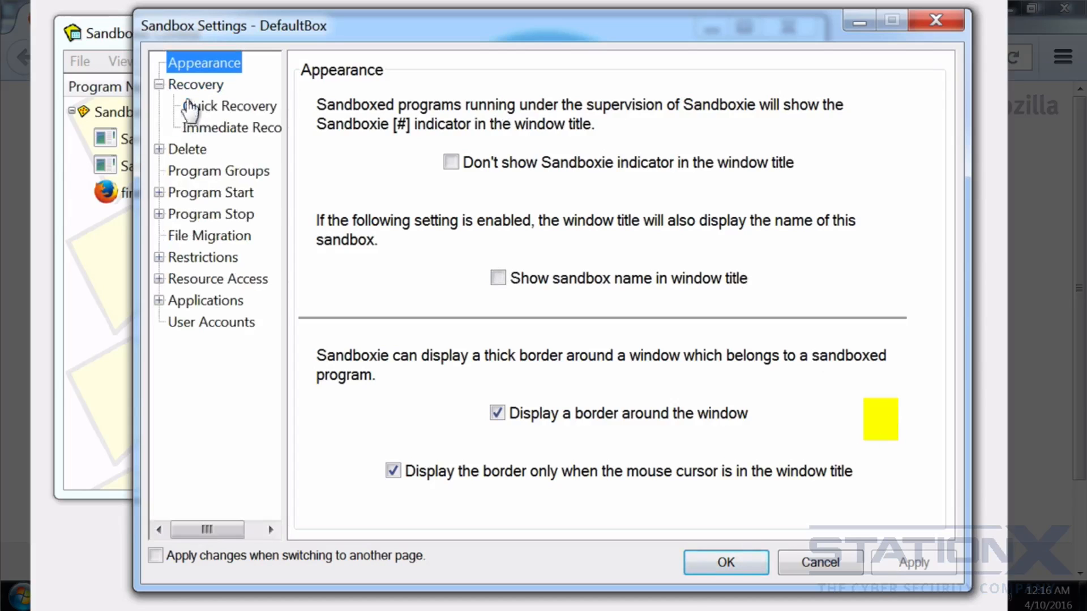
pyautogui.click(215, 107)
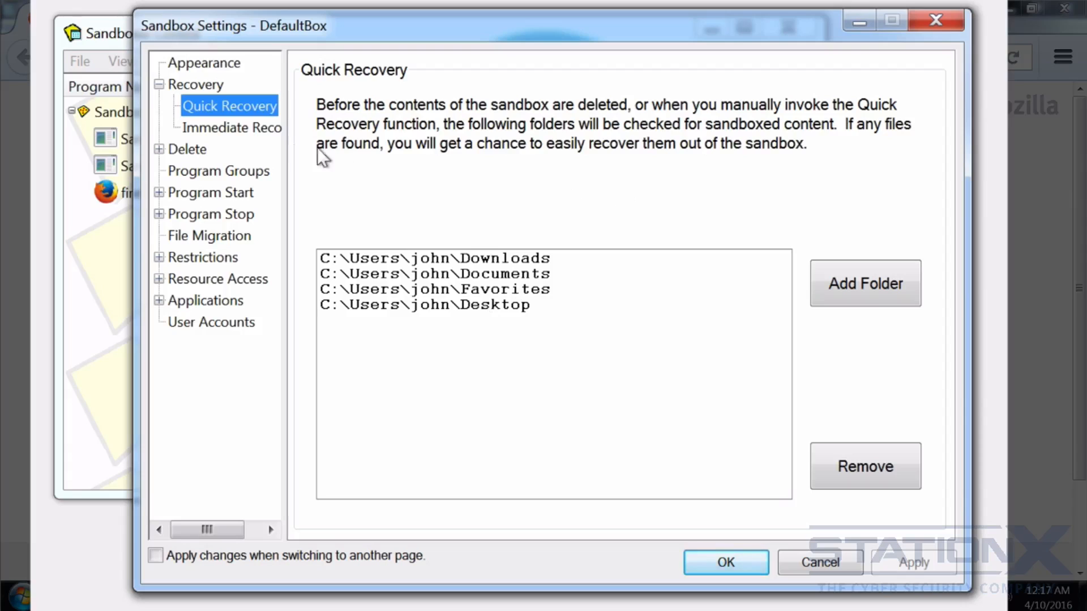
pyautogui.click(217, 130)
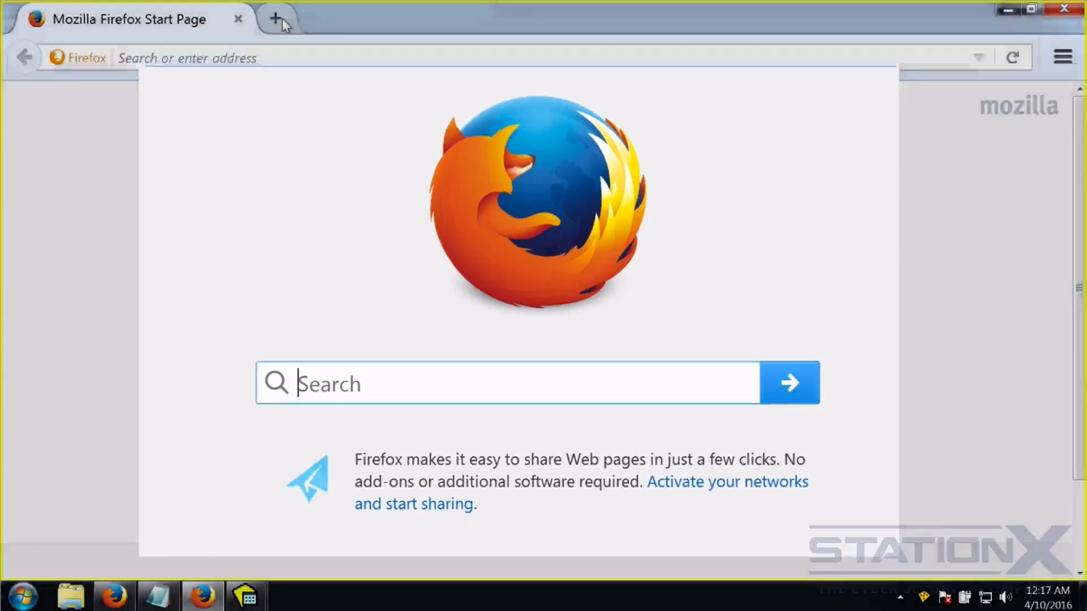
pyautogui.click(277, 17)
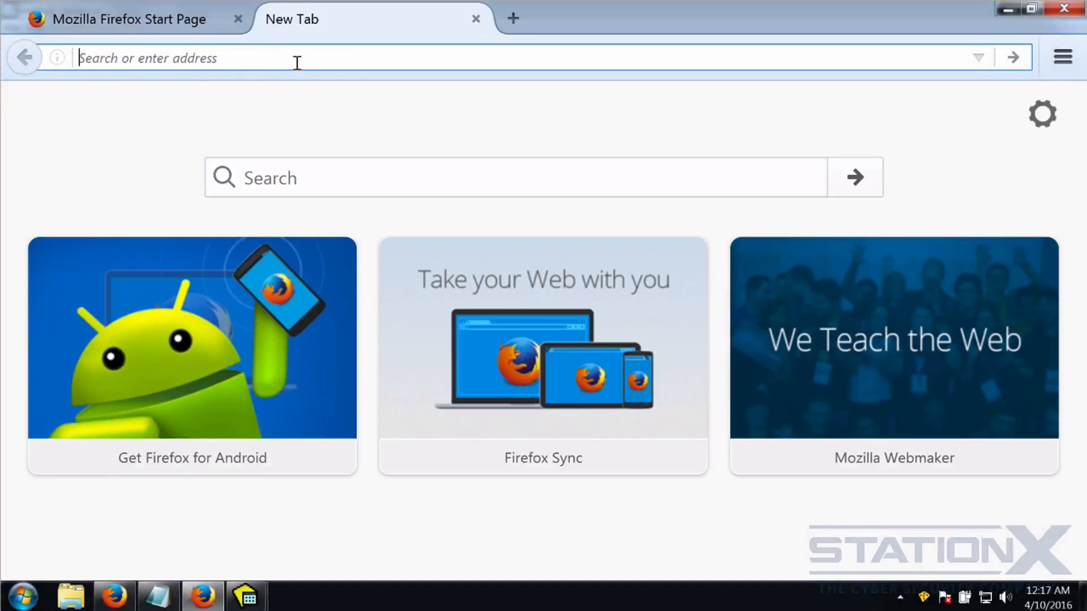
# Search 'sdelete' and save SDelete.zip from the Sysinternals SDelete download page.
pyautogui.write('sdelete')
pyautogui.press('Return')
pyautogui.click(169, 389)
pyautogui.scroll(-3, 761, 215)
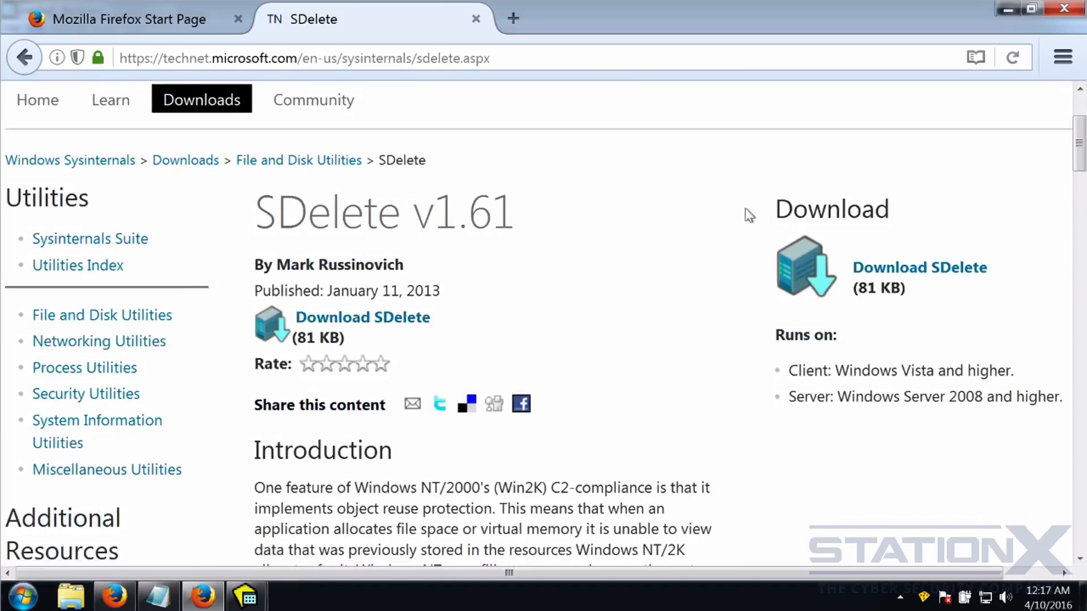
pyautogui.click(346, 325)
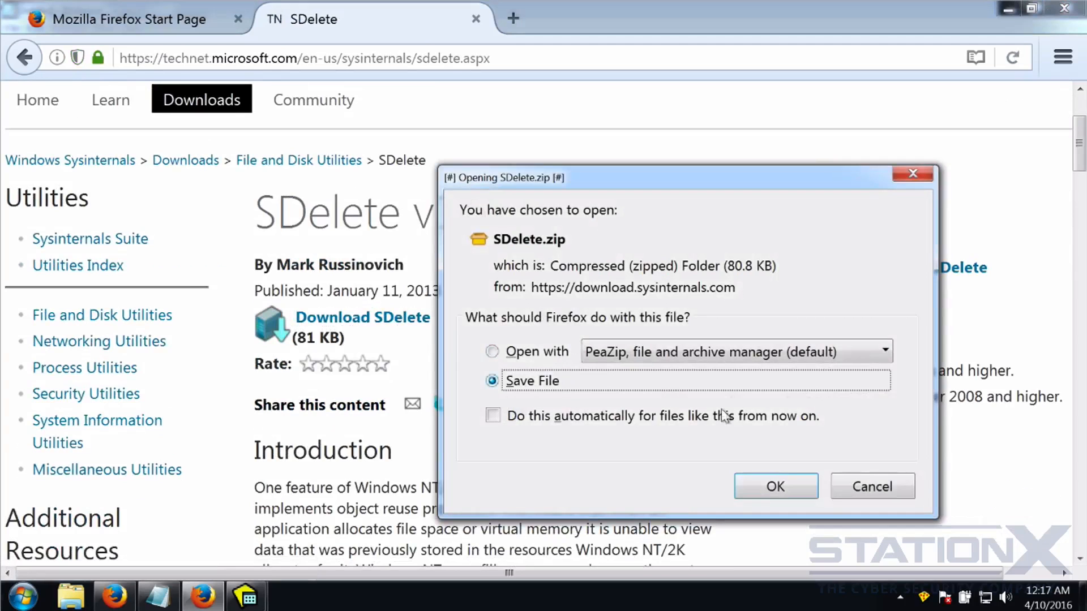
pyautogui.click(772, 487)
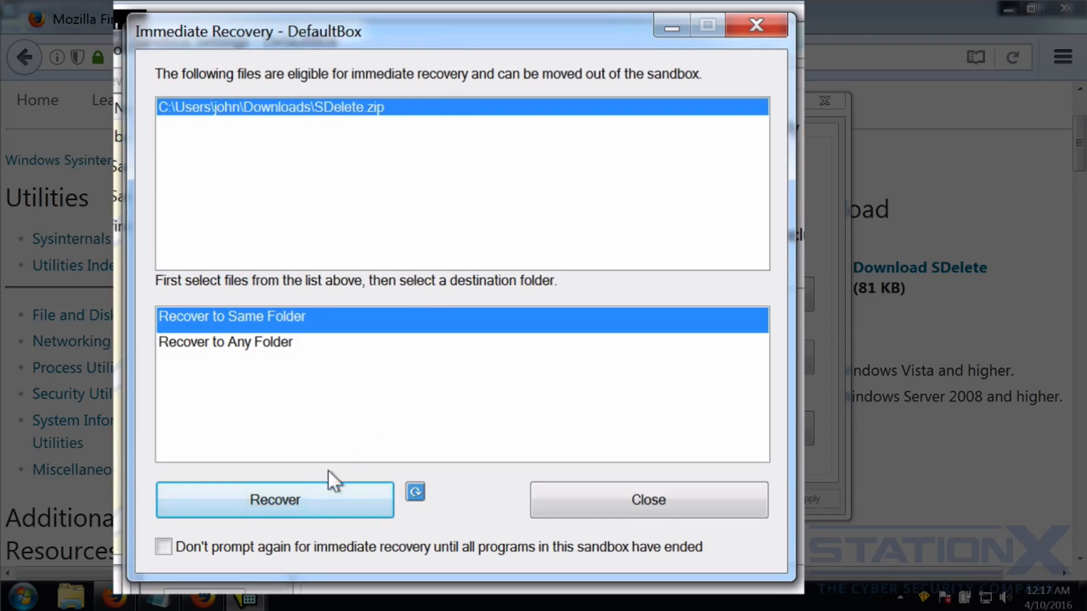
# Close the Immediate Recovery prompt for SDelete.zip without recovering the file.
pyautogui.click(415, 492)
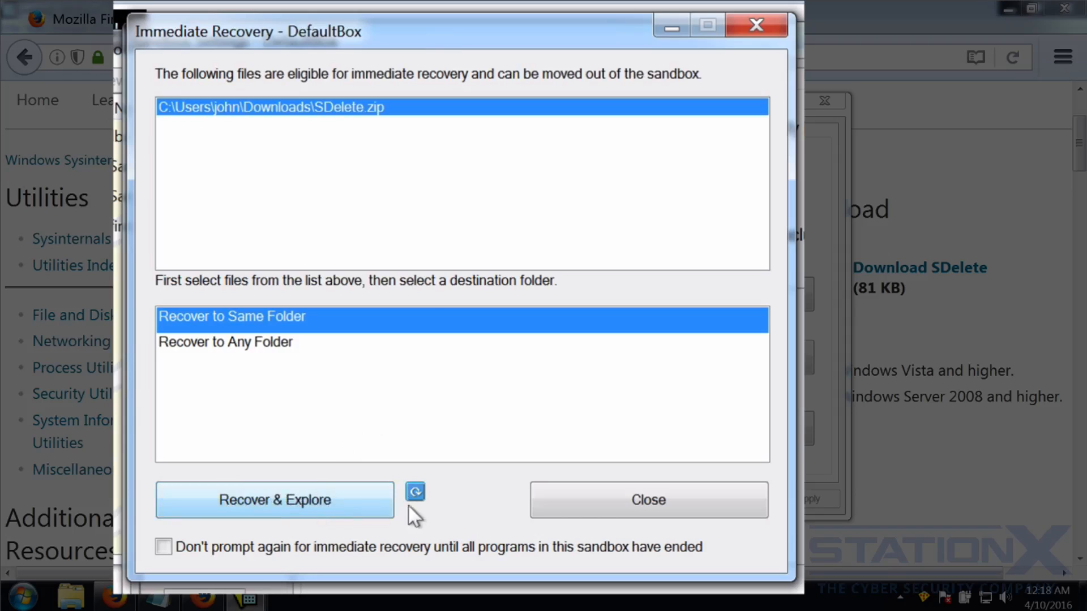
pyautogui.click(418, 493)
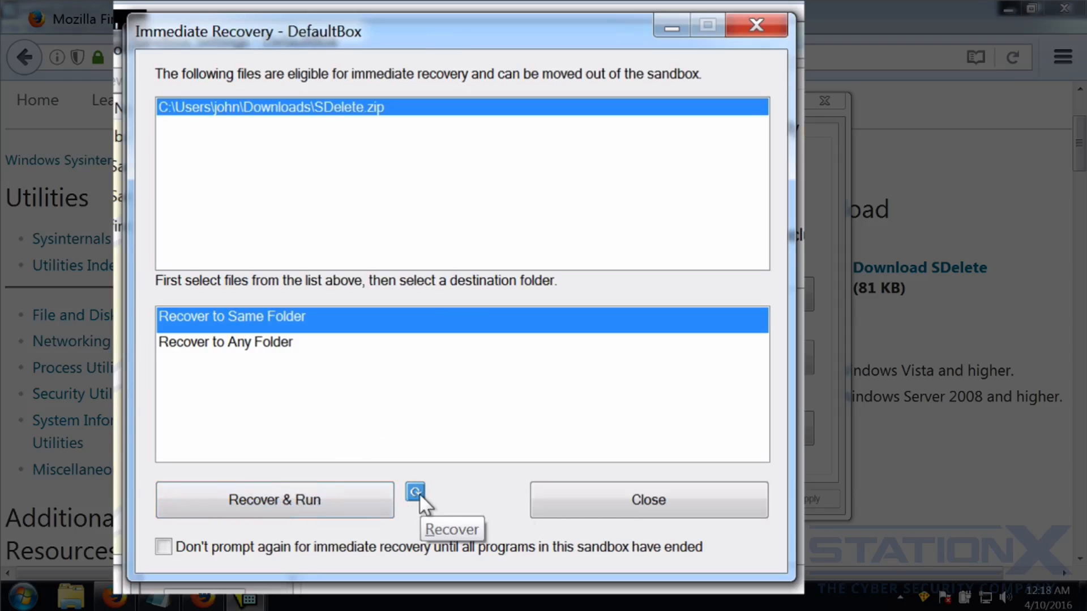
pyautogui.click(418, 493)
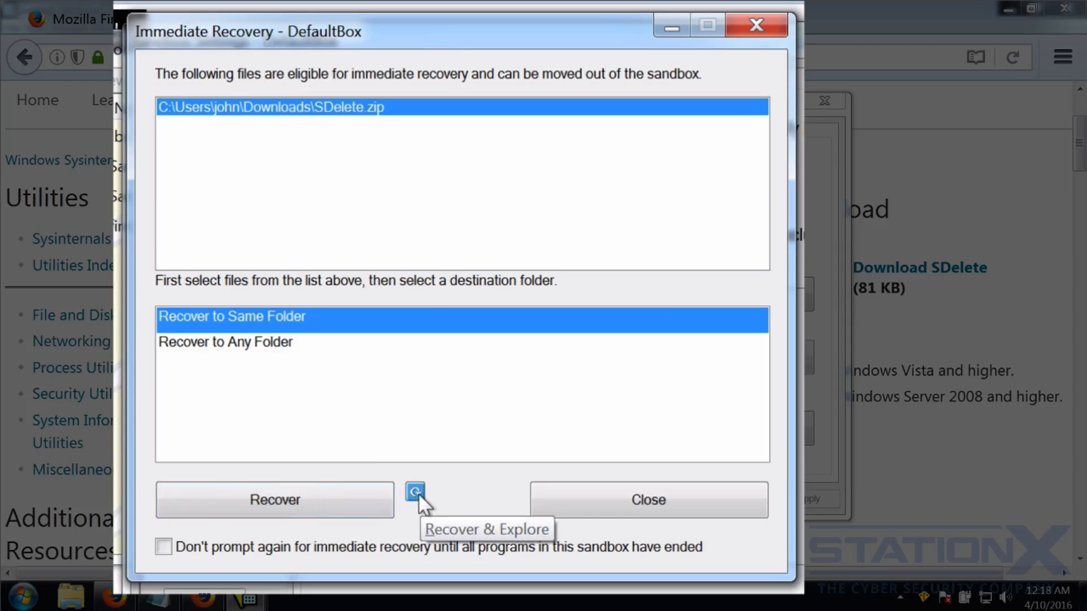
pyautogui.click(653, 498)
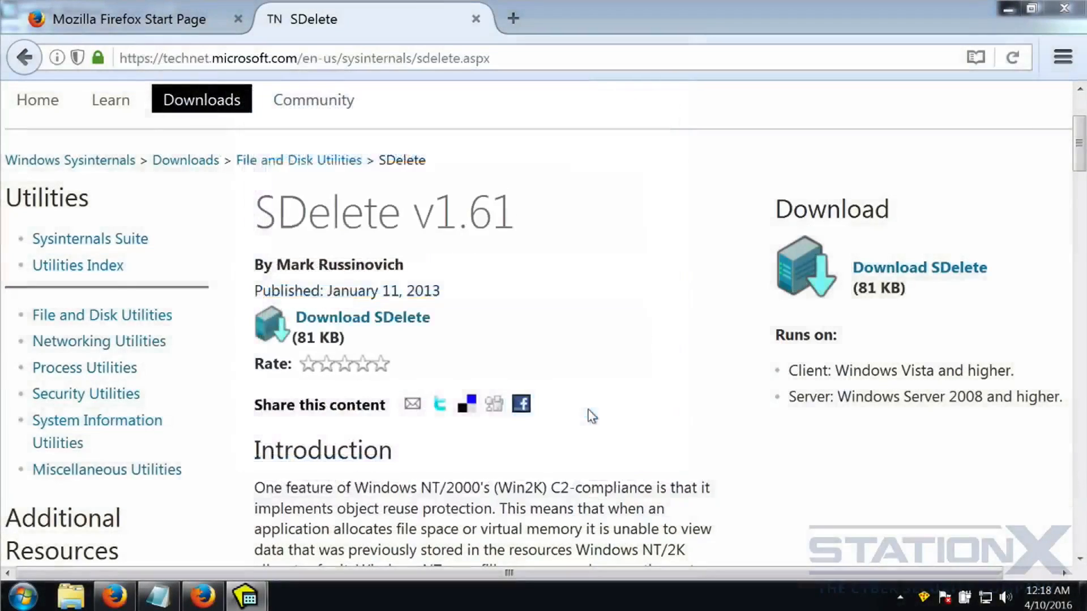
# Save the DefaultBox settings with OK and dismiss the configuration refreshed message.
pyautogui.moveTo(249, 599)
pyautogui.click(213, 553)
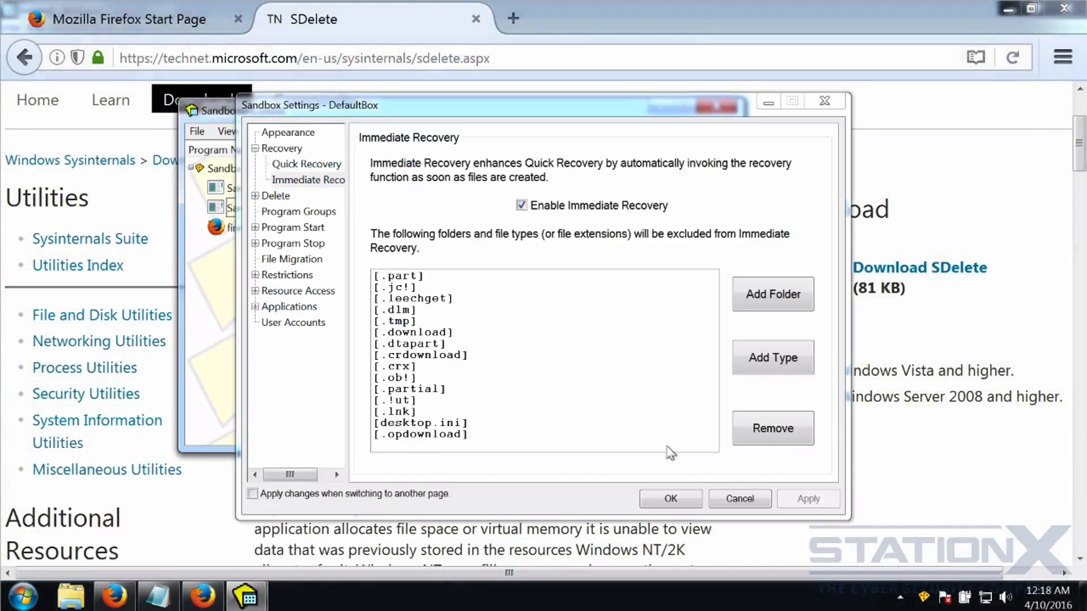
pyautogui.click(670, 500)
pyautogui.click(560, 335)
pyautogui.click(143, 73)
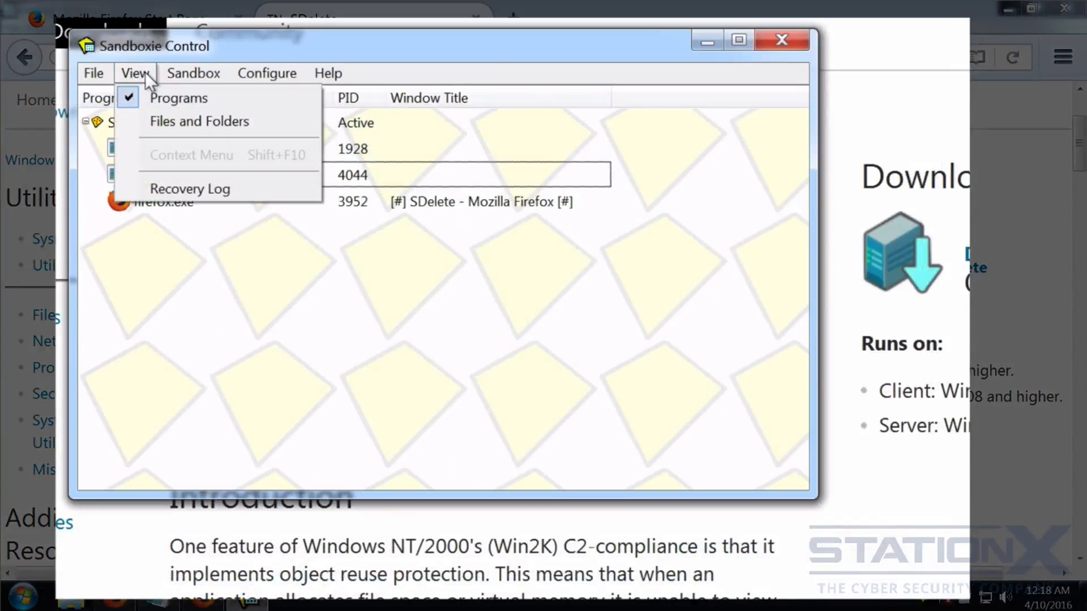
# Show SDelete.zip (80 KB) under Quick Recovery Folders > Downloads, then open Explorer's real Downloads folder.
pyautogui.click(153, 119)
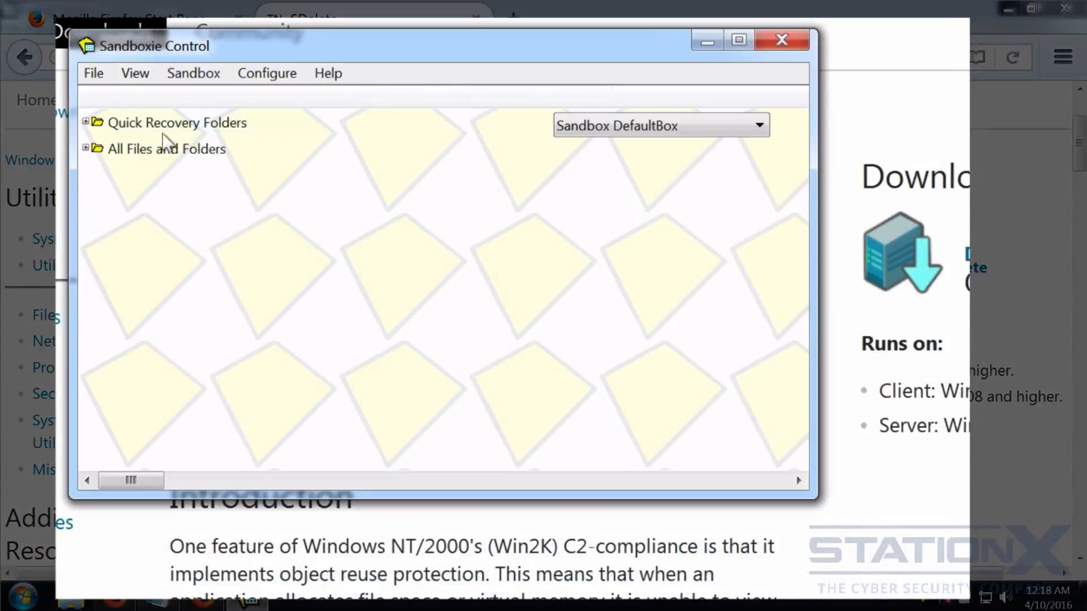
pyautogui.click(86, 122)
pyautogui.click(86, 122)
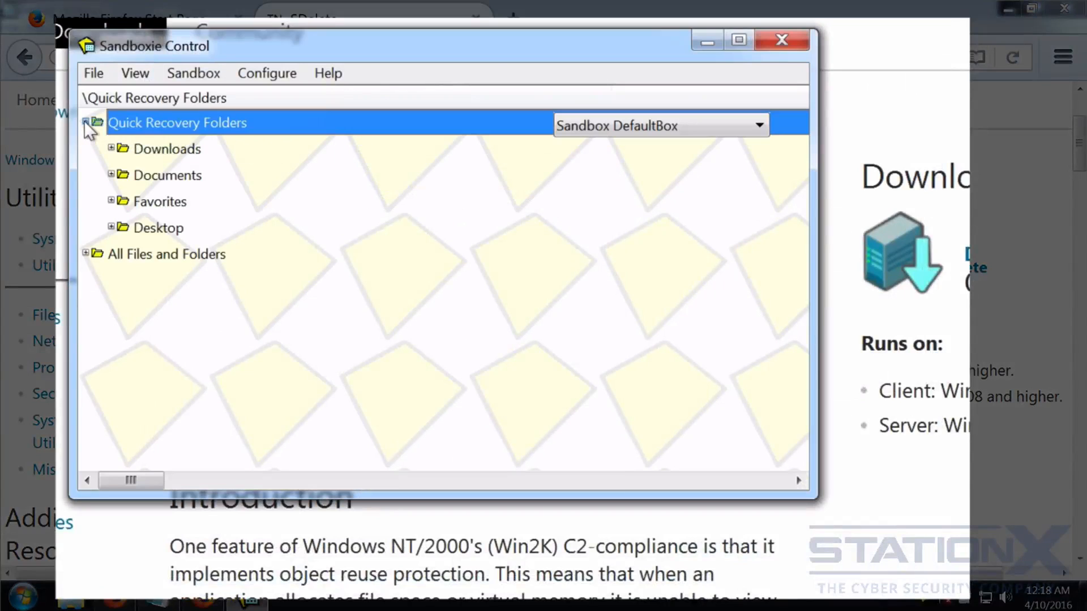
pyautogui.click(112, 148)
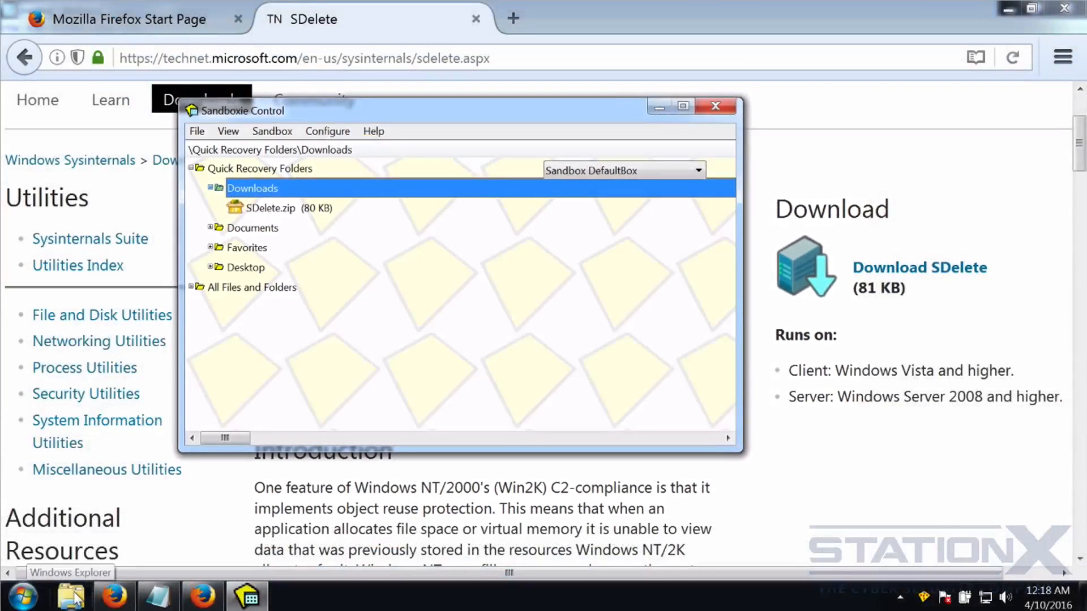
pyautogui.click(70, 596)
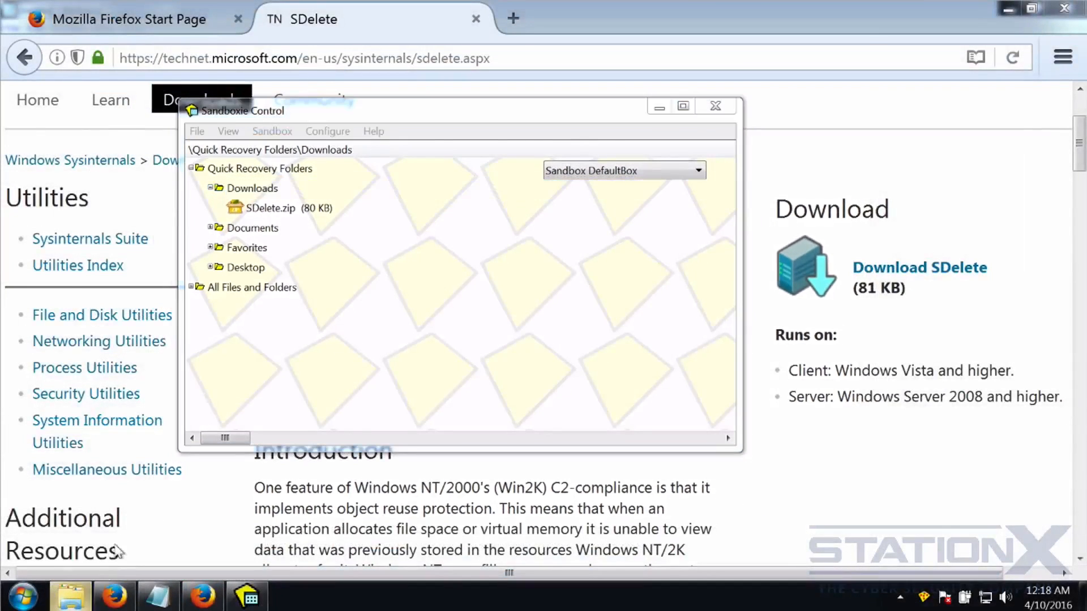
pyautogui.click(115, 151)
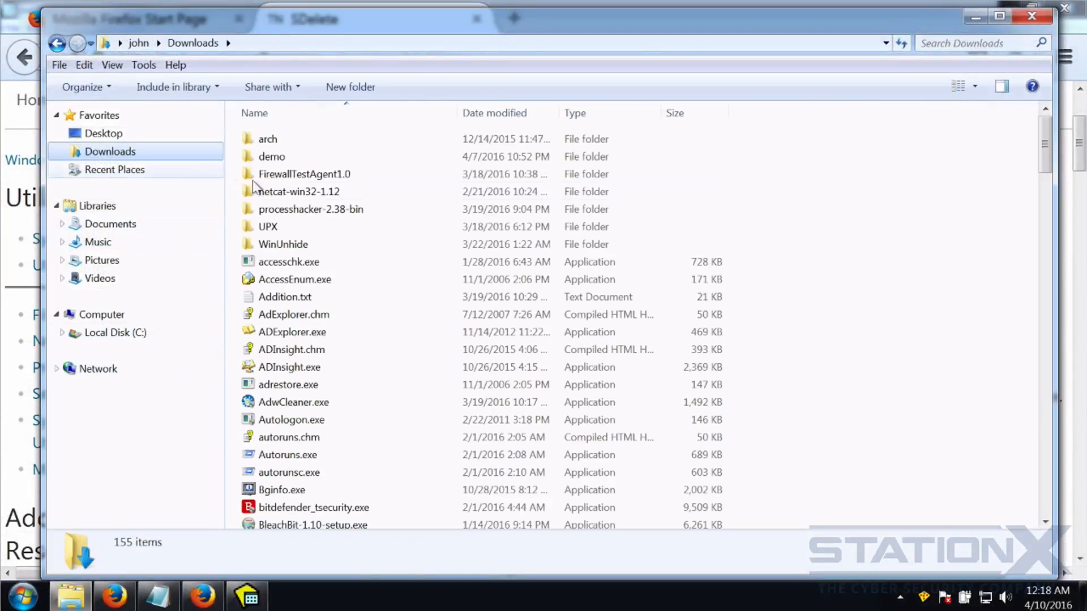
# Jump to sdelete.exe in the real Downloads folder file list.
pyautogui.click(294, 314)
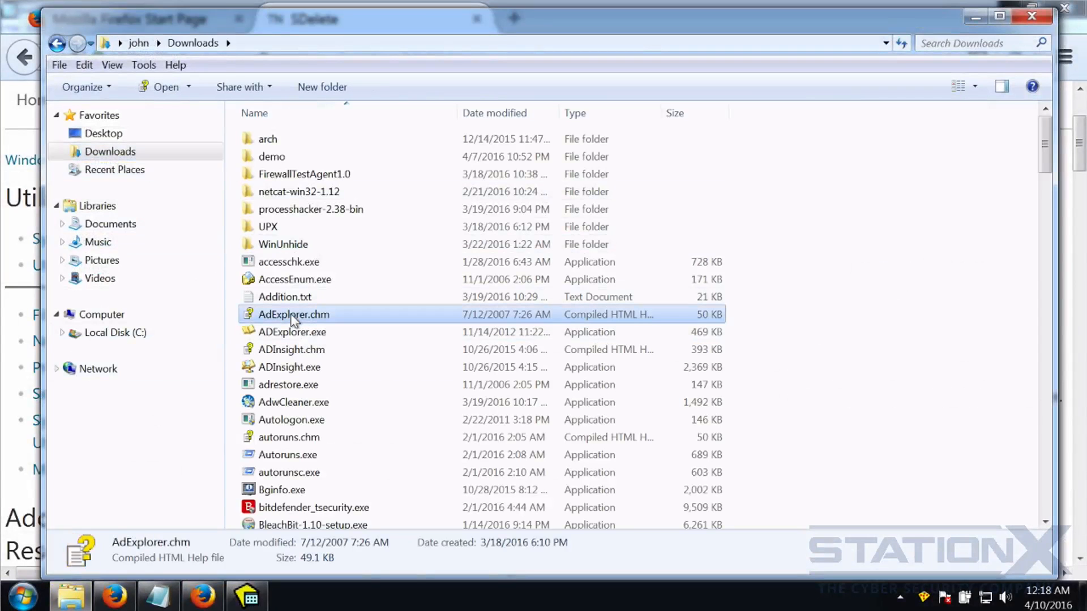
pyautogui.press('s')
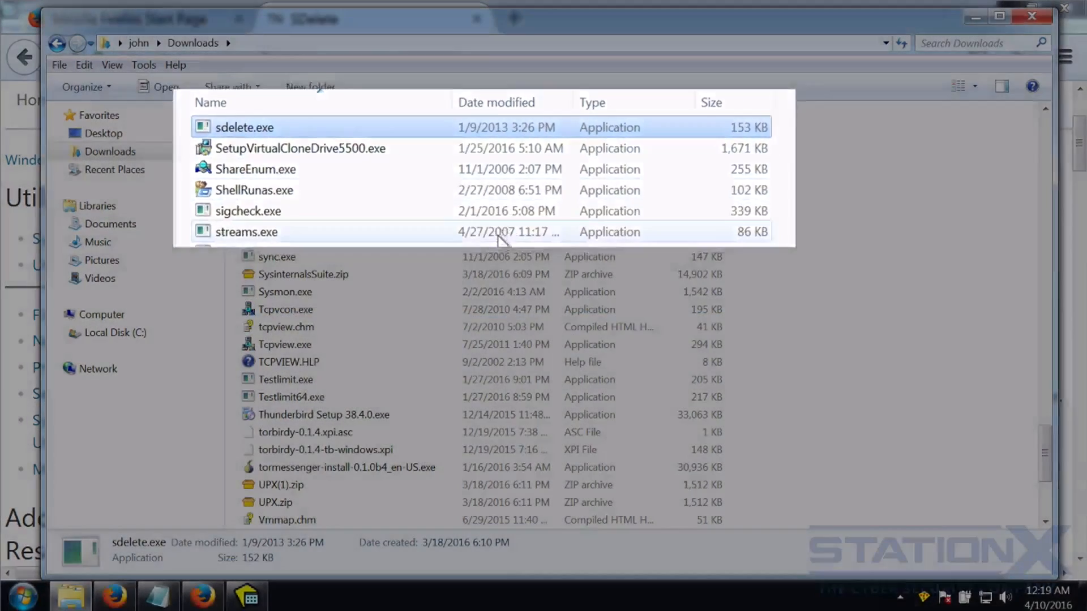
pyautogui.scroll(3, 496, 260)
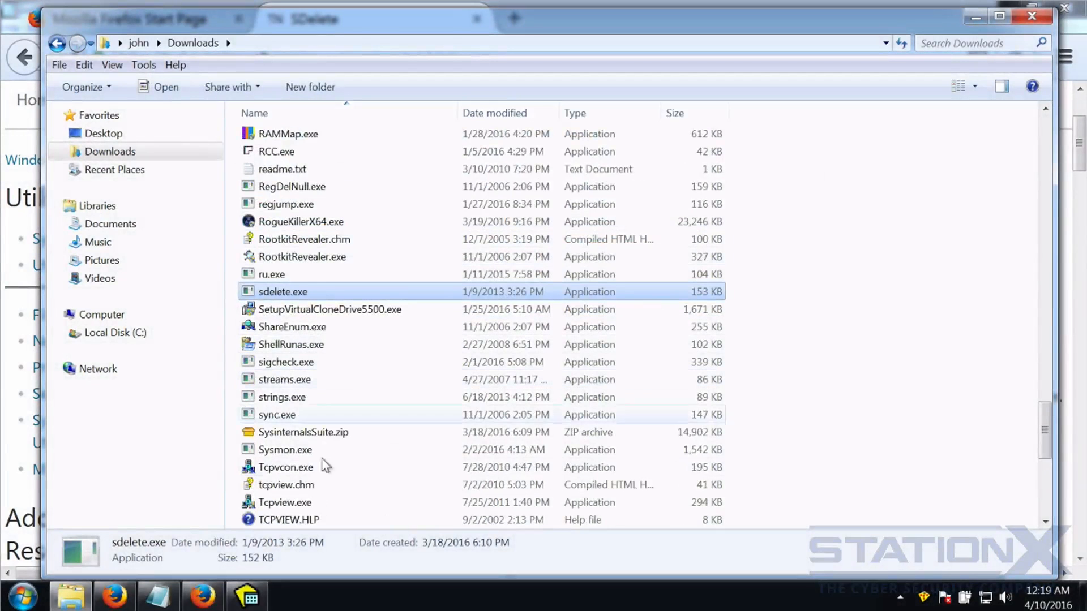
# Toggle Sandboxie Control over Explorer to compare with the sandboxed SDelete.zip (80 KB).
pyautogui.click(255, 589)
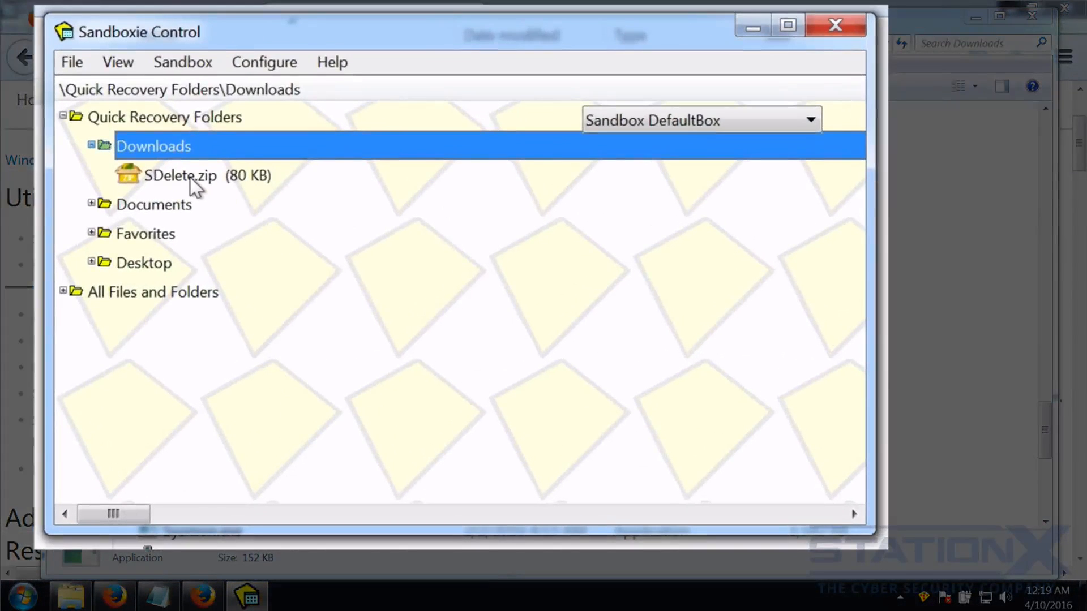
pyautogui.click(745, 23)
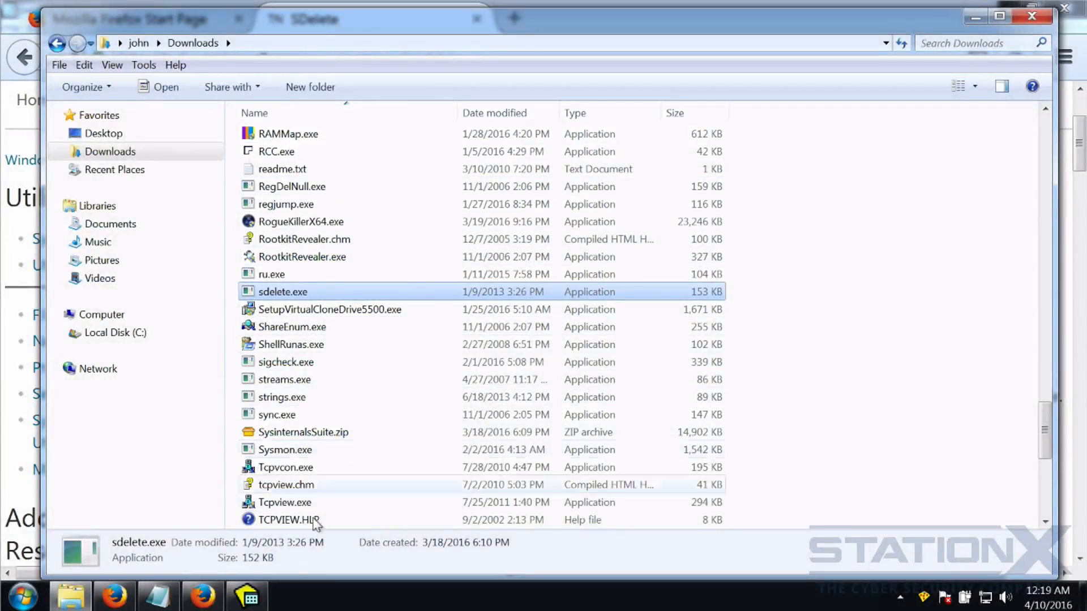
pyautogui.click(246, 597)
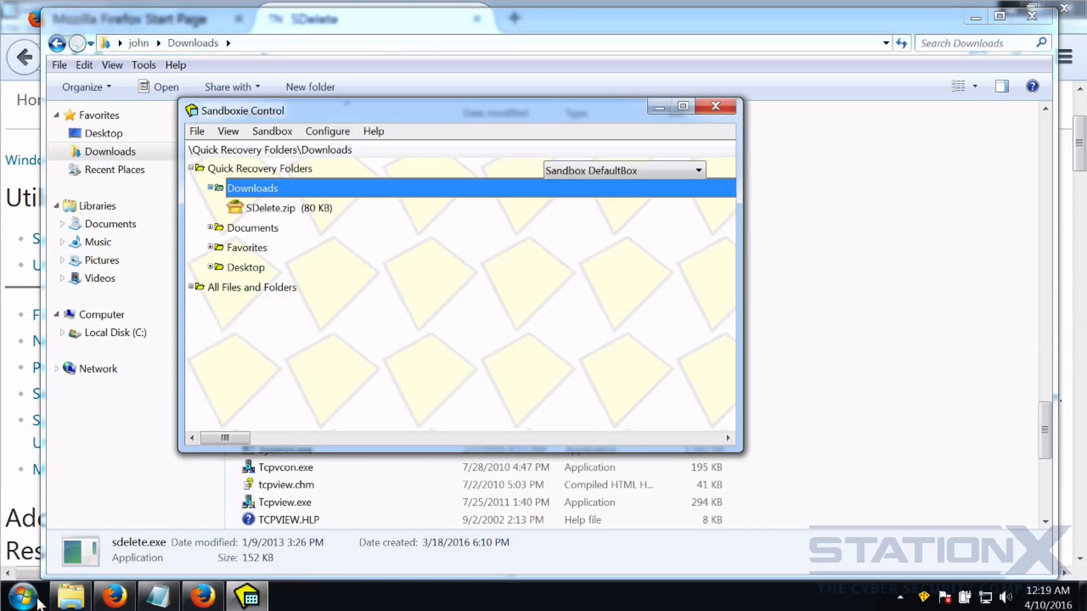
# Launch Windows Explorer sandboxed from the Start menu search.
pyautogui.click(24, 599)
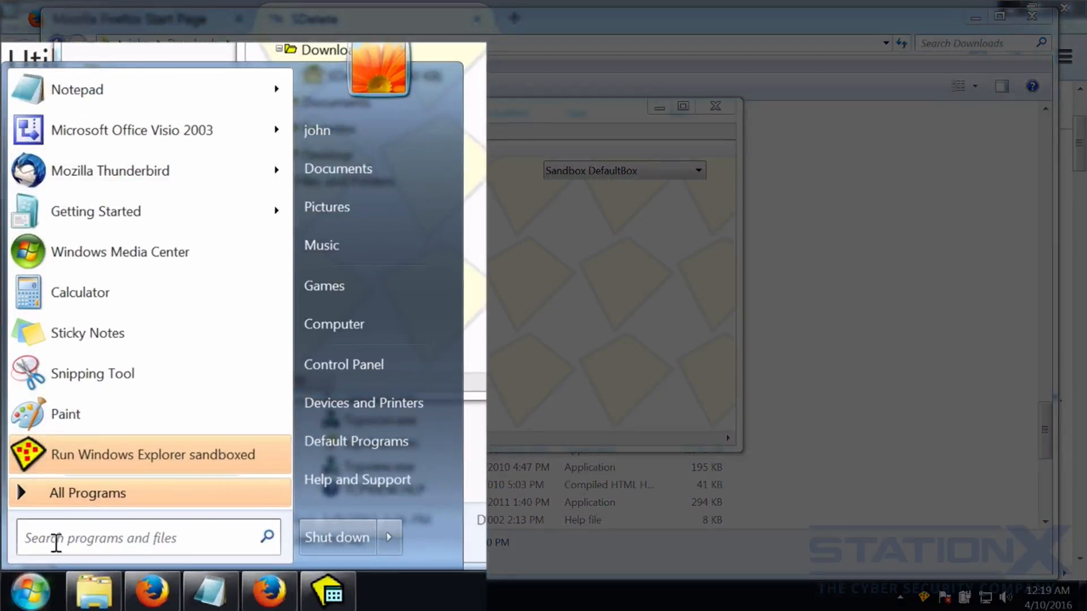
pyautogui.click(53, 538)
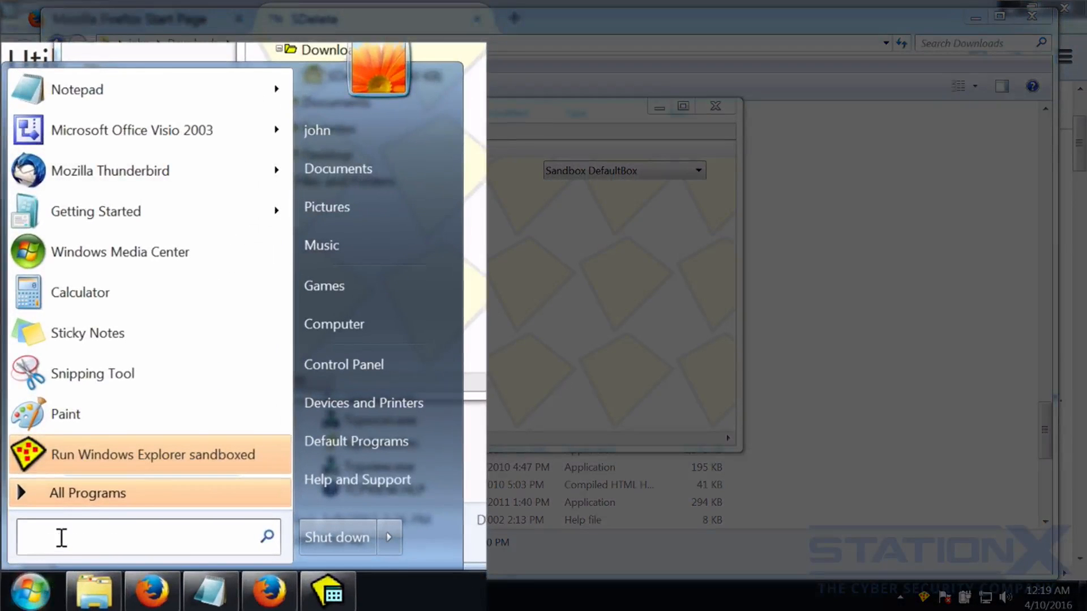
pyautogui.write('expl')
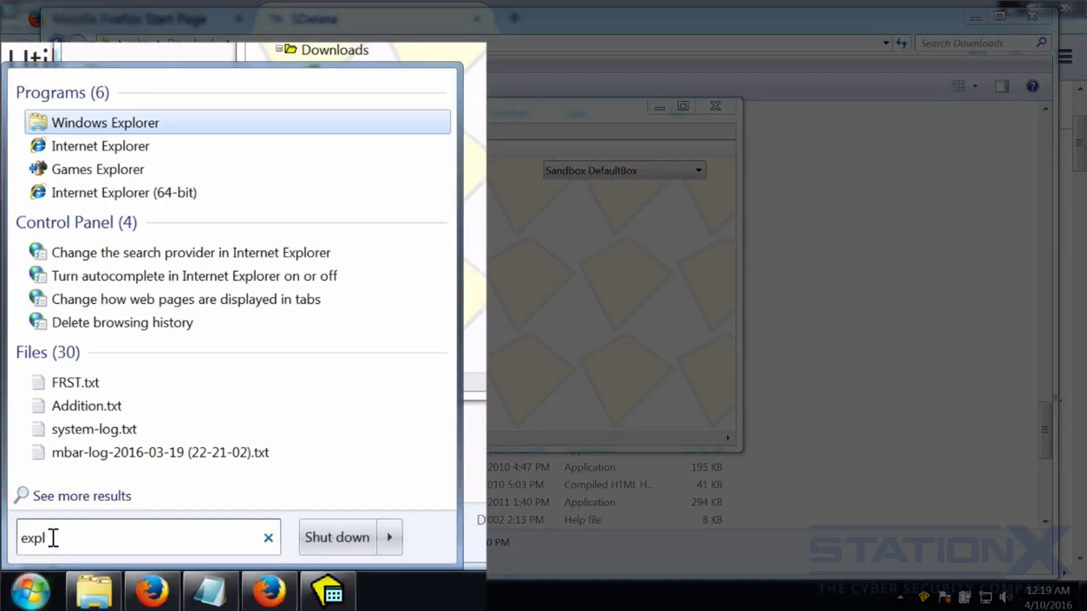
pyautogui.rightClick(73, 128)
pyautogui.click(153, 171)
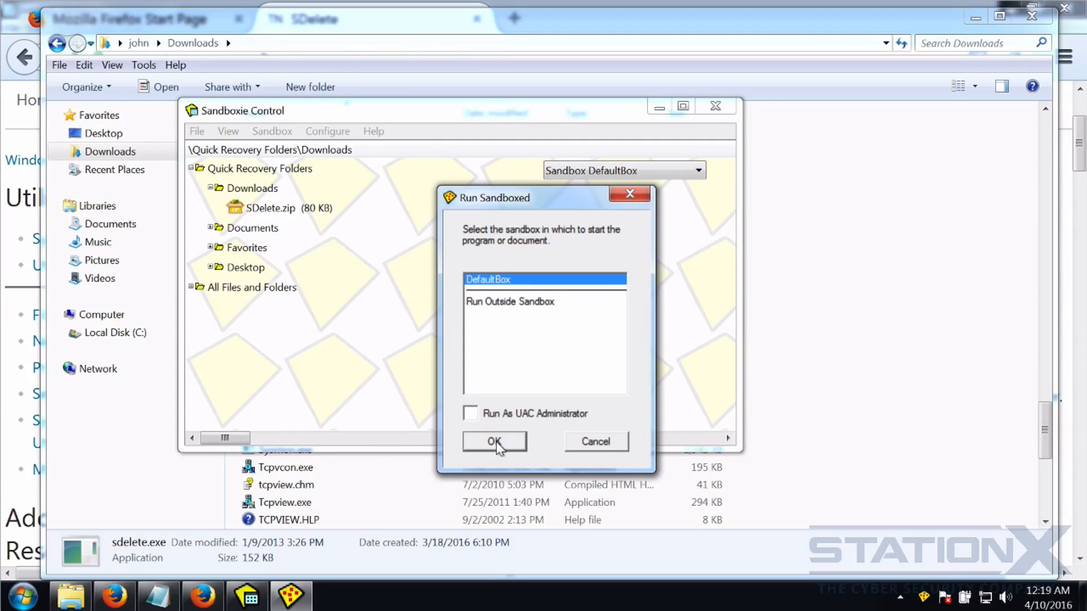
pyautogui.click(494, 443)
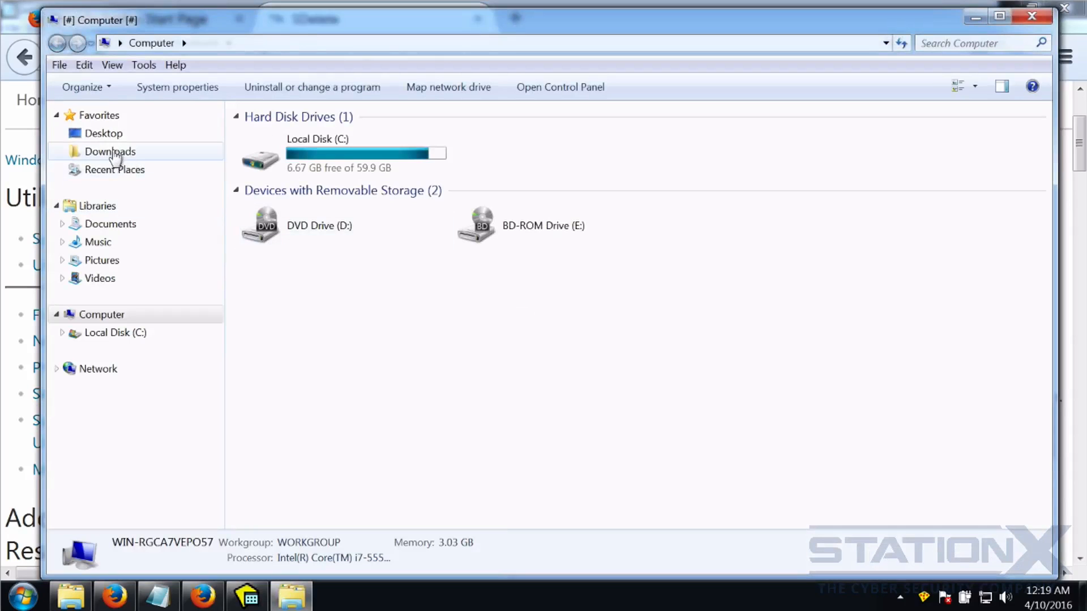
# Confirm sdelete.exe is in Downloads, then close both Explorer windows.
pyautogui.click(85, 152)
pyautogui.click(281, 266)
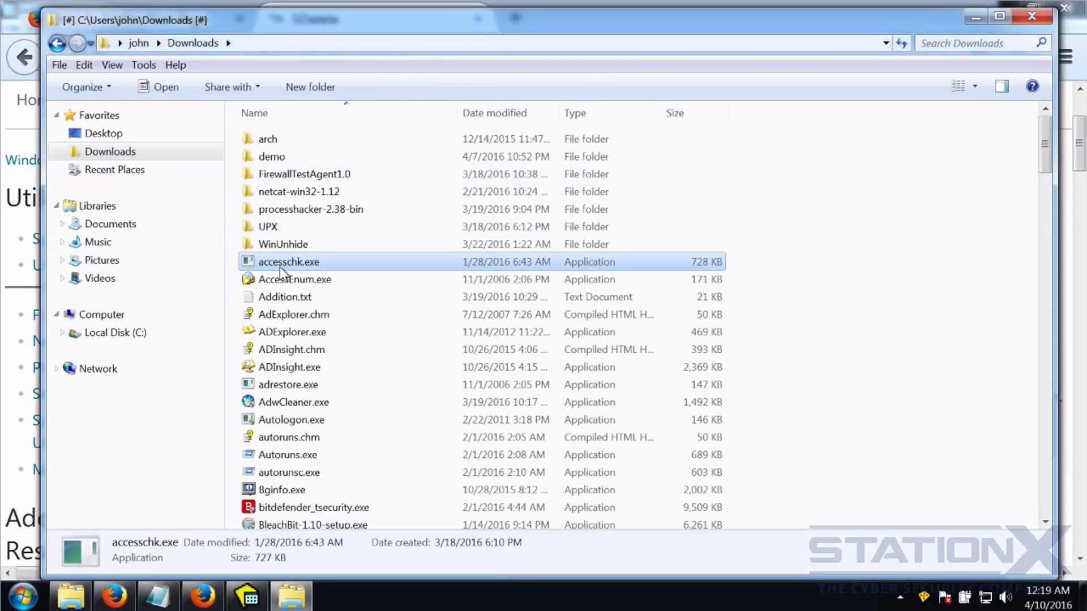
pyautogui.press('s')
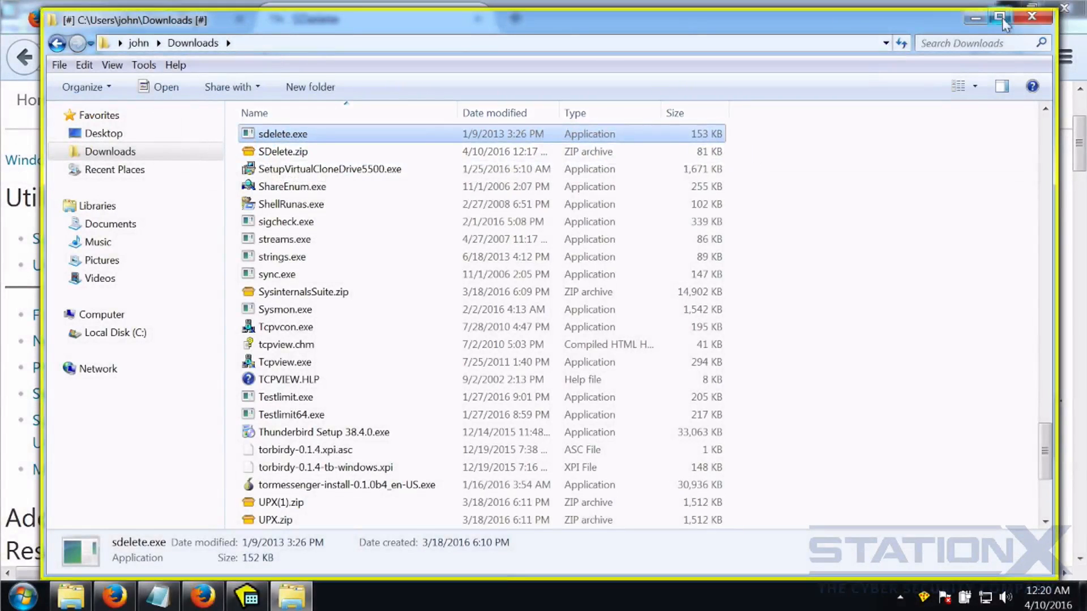
pyautogui.click(1034, 18)
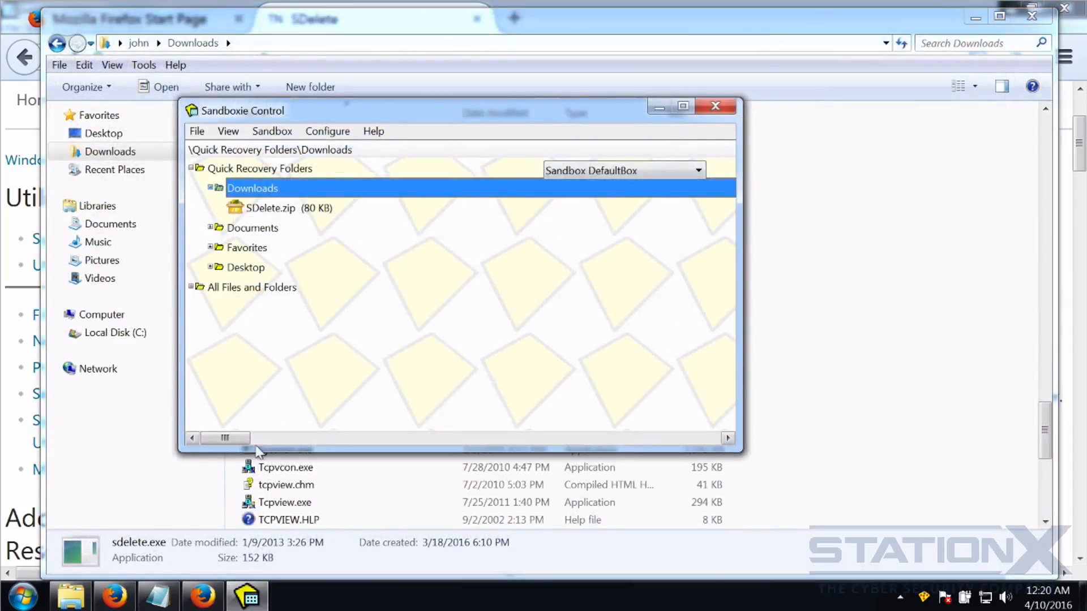
pyautogui.click(71, 596)
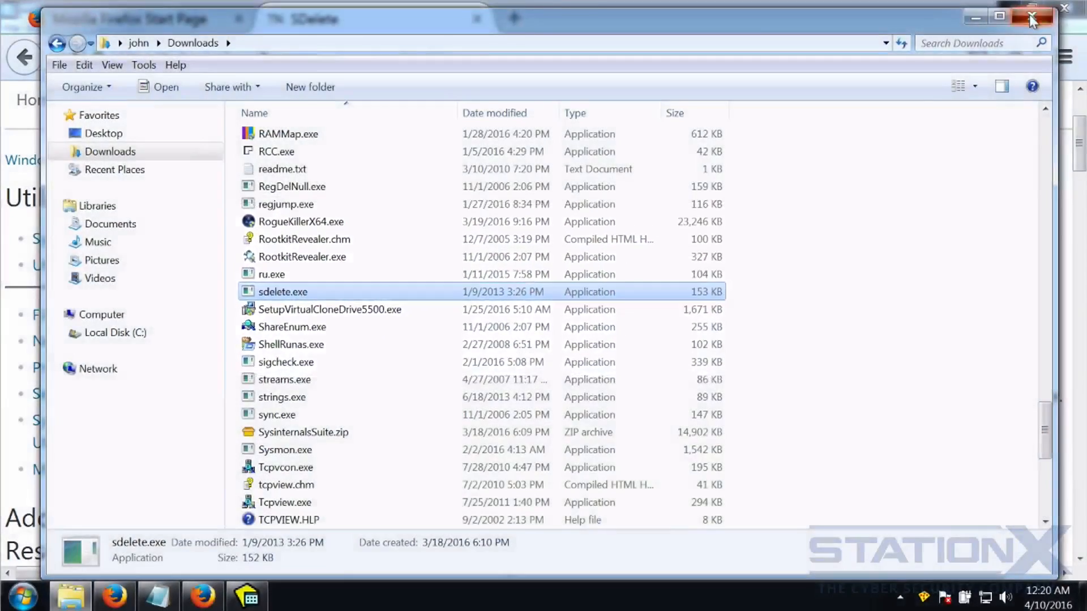
pyautogui.click(1031, 20)
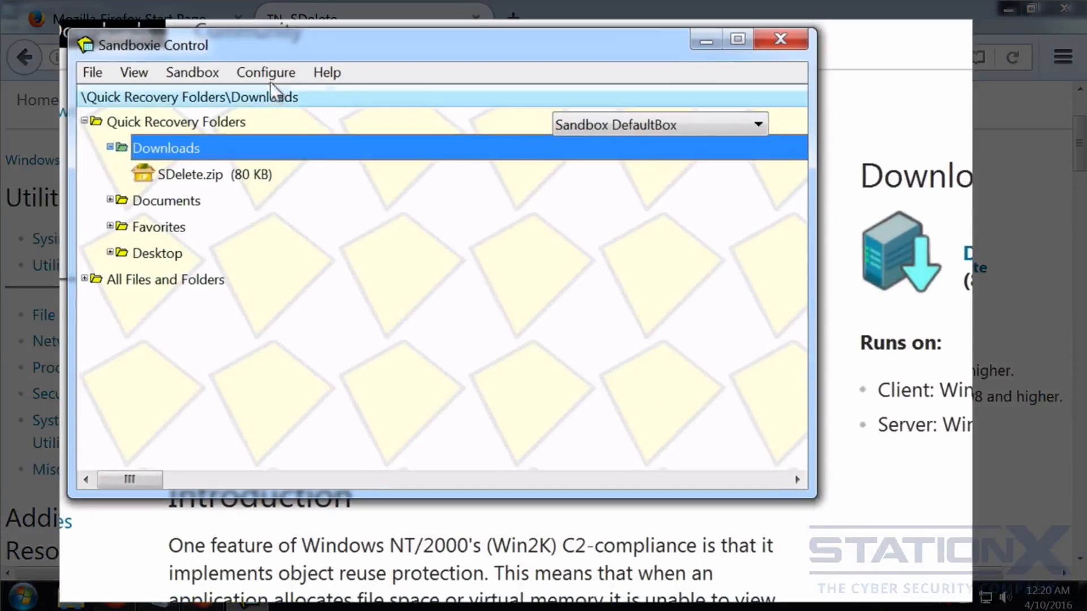
# Open Sandbox > DefaultBox > Sandbox Settings.
pyautogui.click(258, 72)
pyautogui.moveTo(196, 70)
pyautogui.moveTo(213, 94)
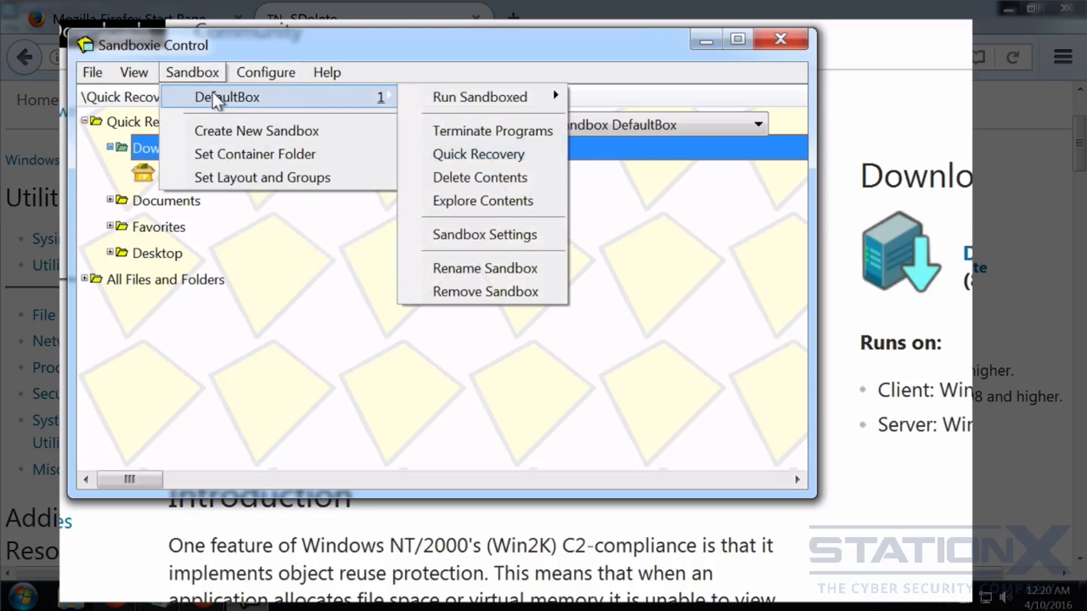
pyautogui.click(468, 233)
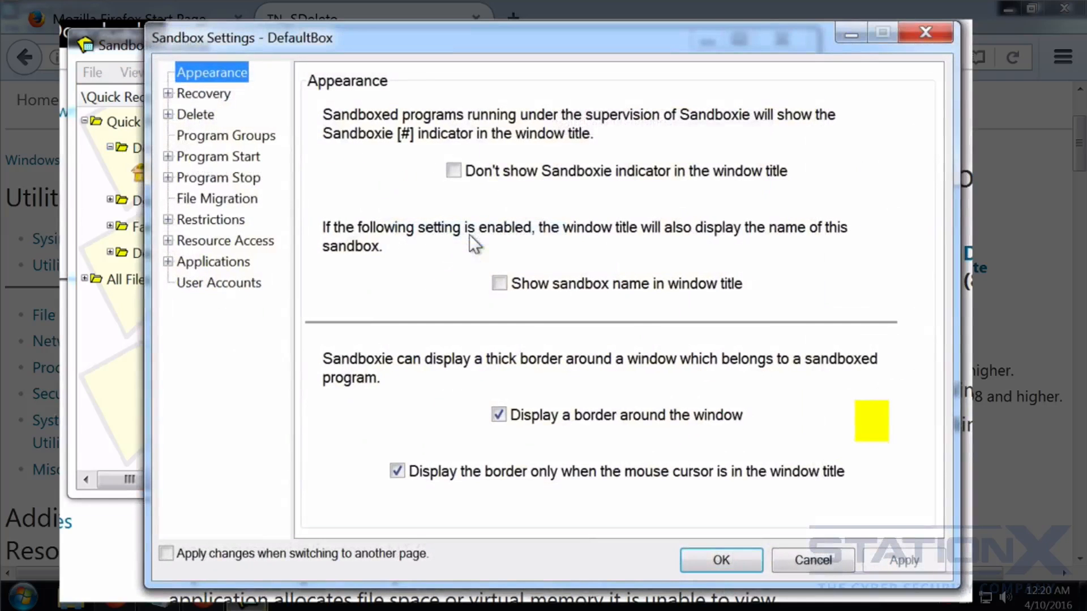
# Review the Immediate and Quick Recovery pages, then expand the Delete group.
pyautogui.click(202, 95)
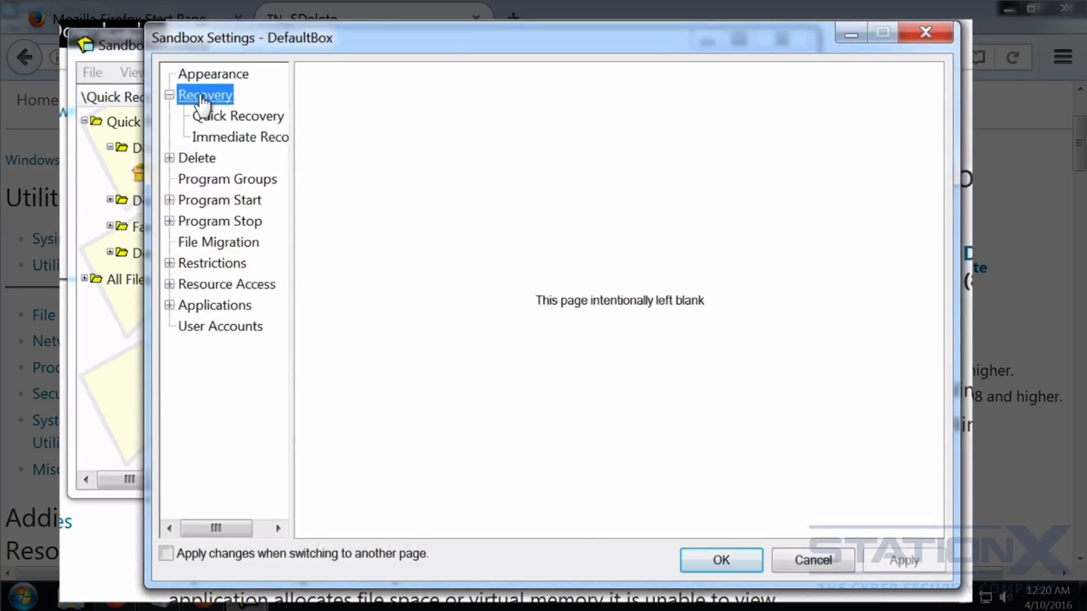
pyautogui.click(232, 139)
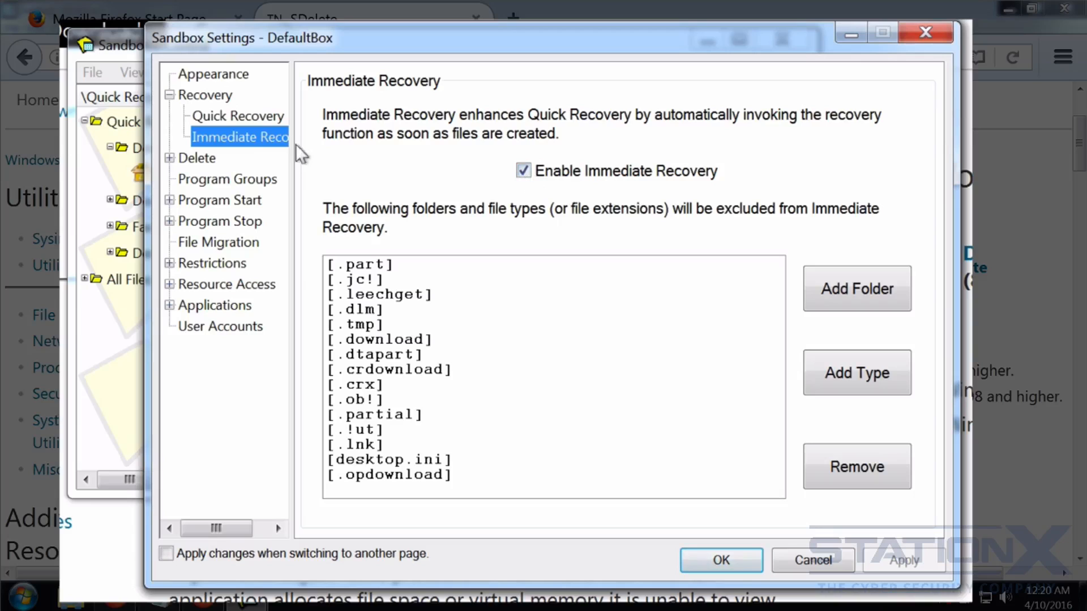
pyautogui.click(239, 116)
pyautogui.click(197, 158)
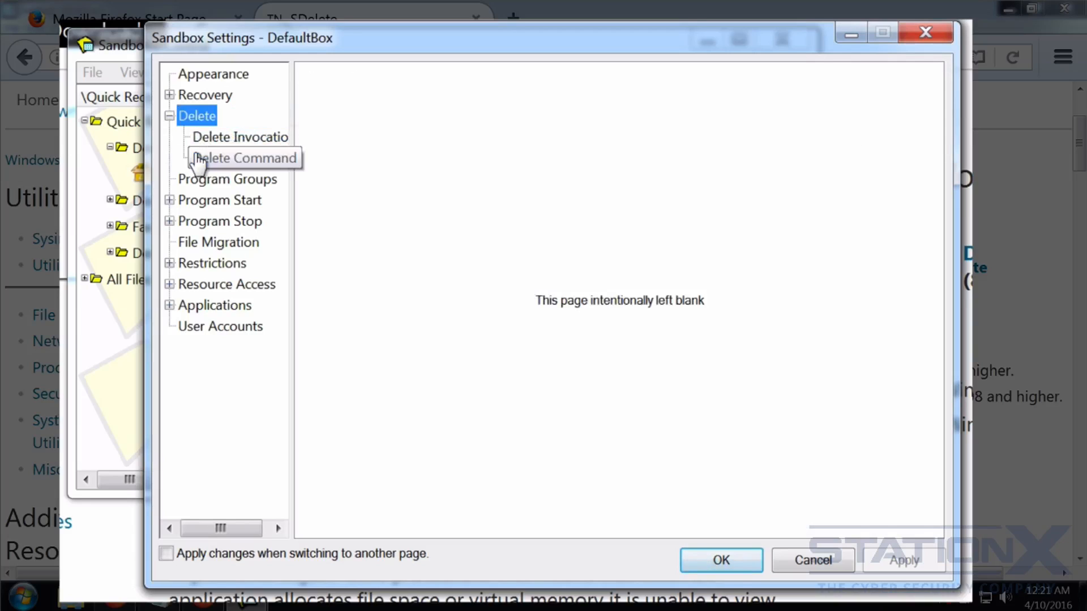
# Review the Delete Invocation auto-delete settings, then show the blank Delete Command page.
pyautogui.click(233, 140)
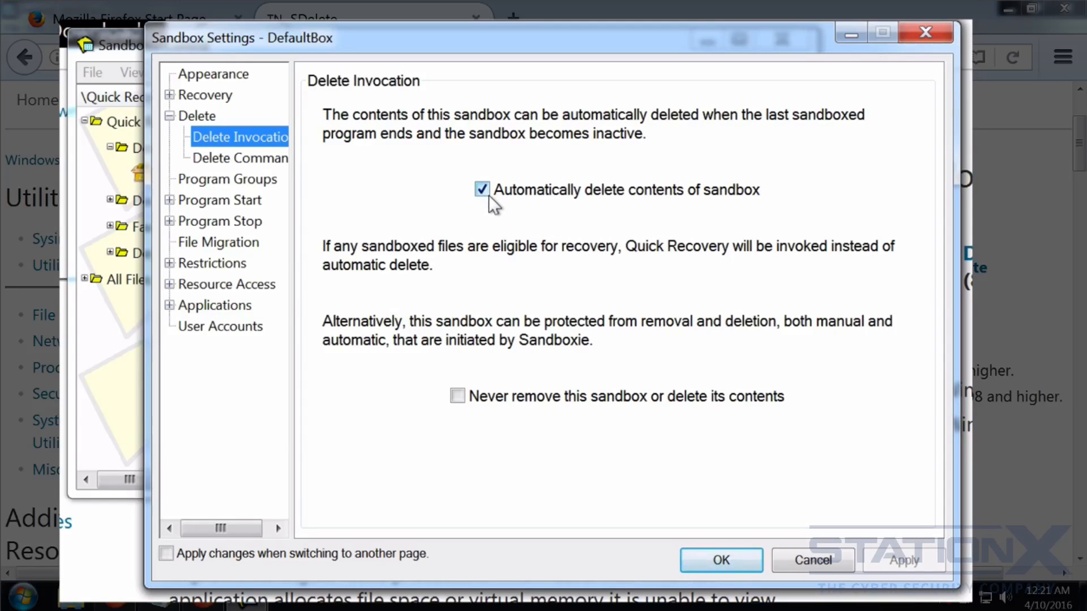
pyautogui.click(244, 159)
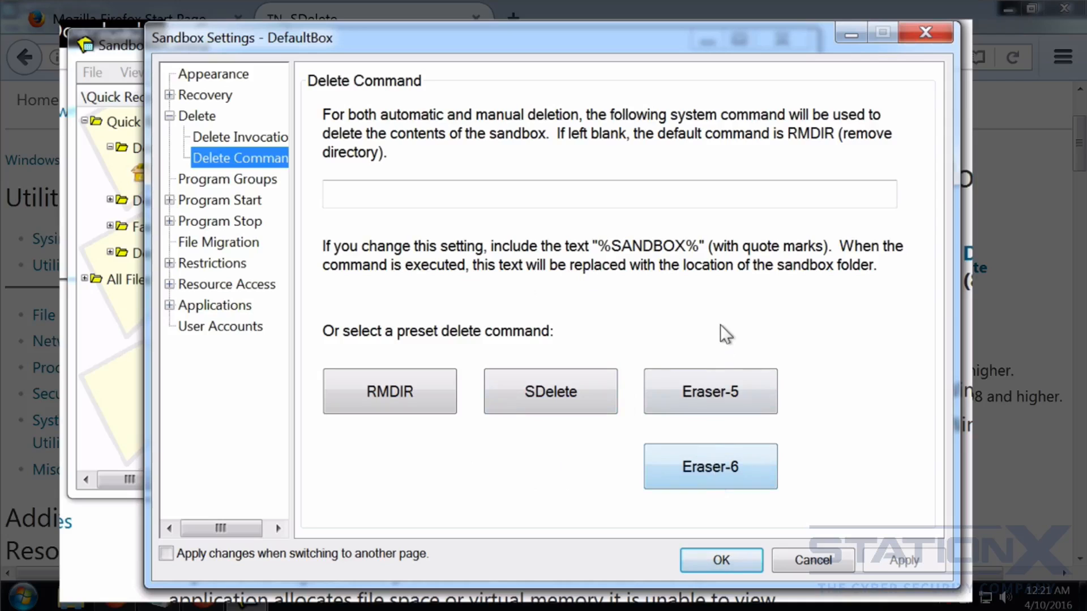
# Set the delete command to the SDelete preset using sdelete.exe from Downloads with -p 3 -s -q.
pyautogui.click(532, 392)
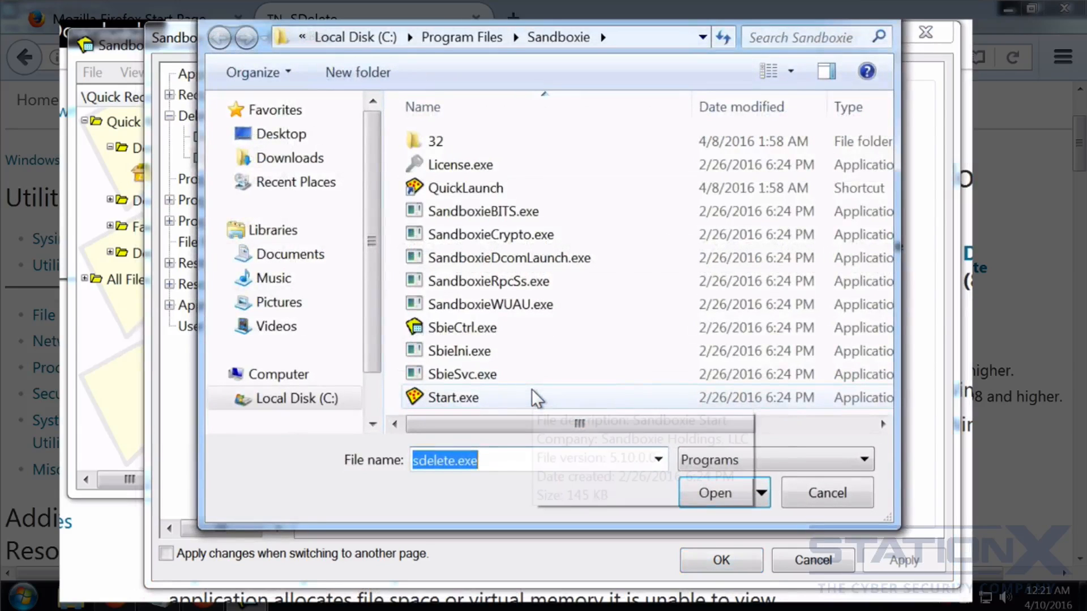
pyautogui.click(284, 163)
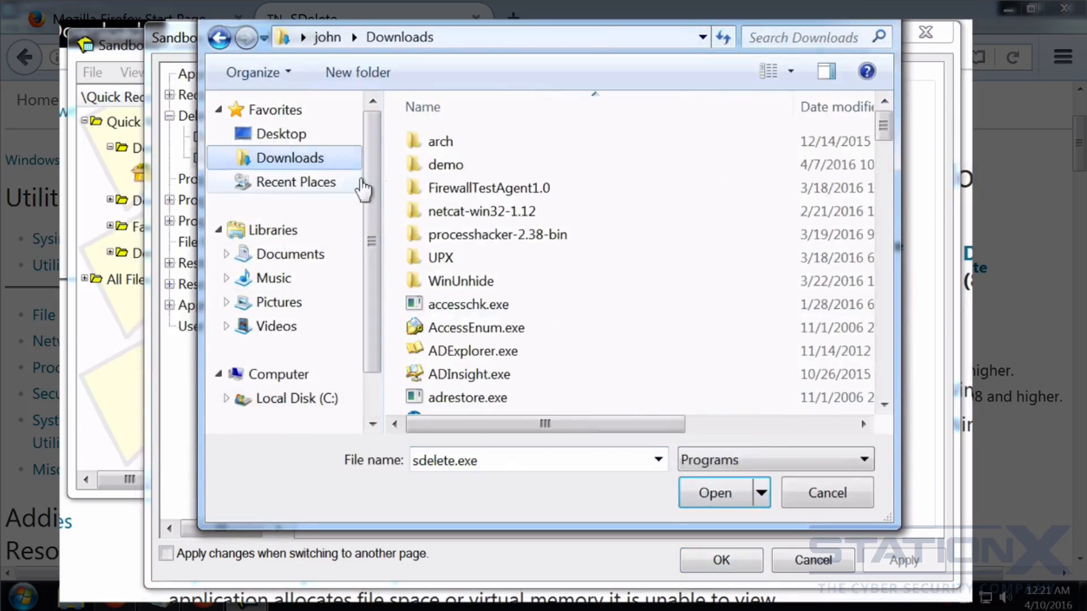
pyautogui.click(474, 317)
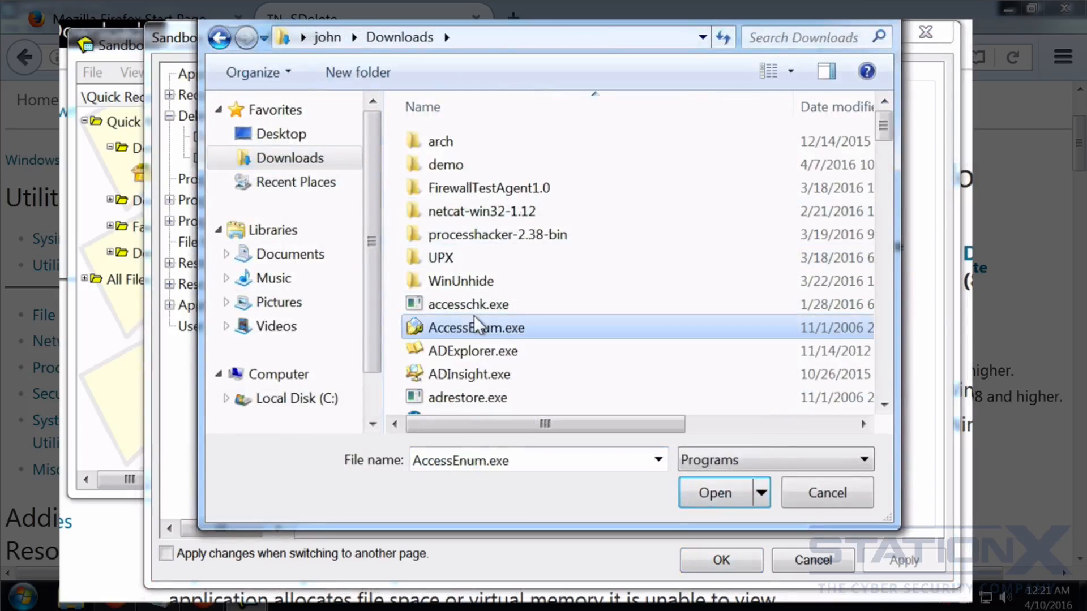
pyautogui.press('s')
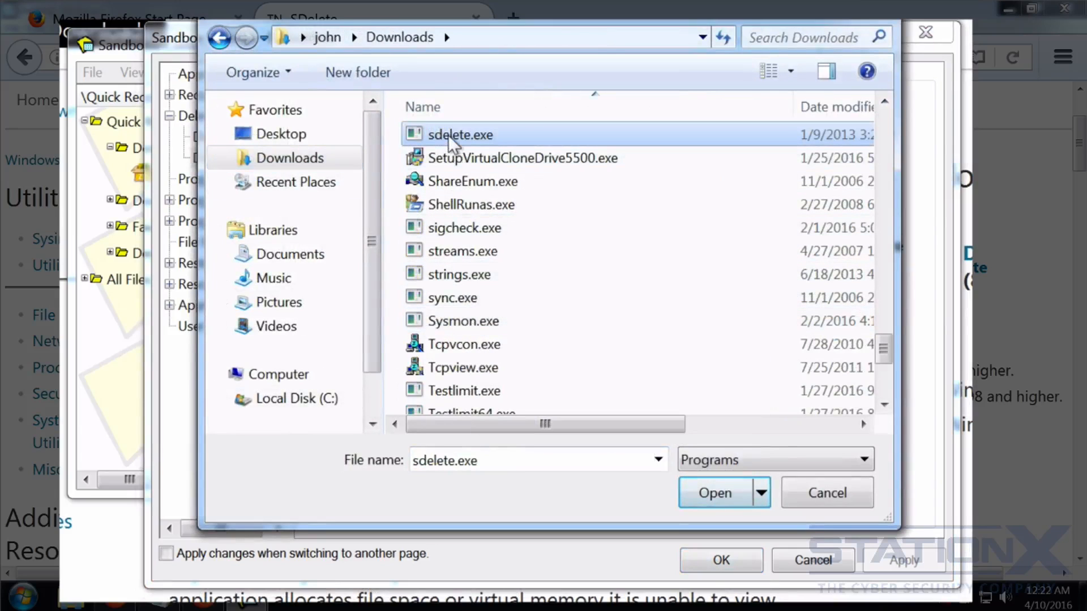
pyautogui.click(717, 494)
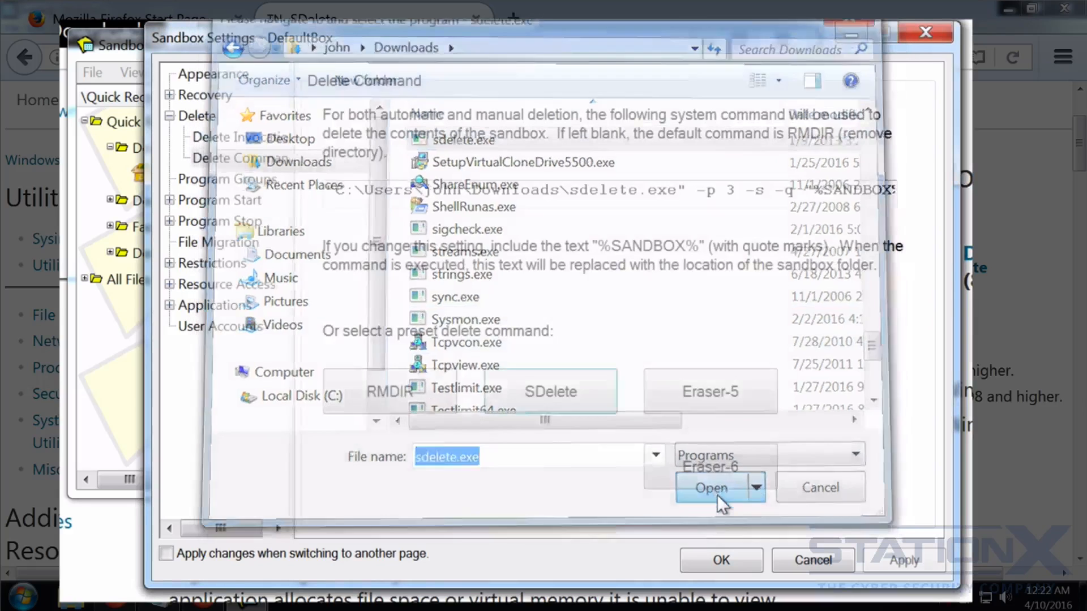
pyautogui.moveTo(473, 187); pyautogui.dragTo(955, 177)
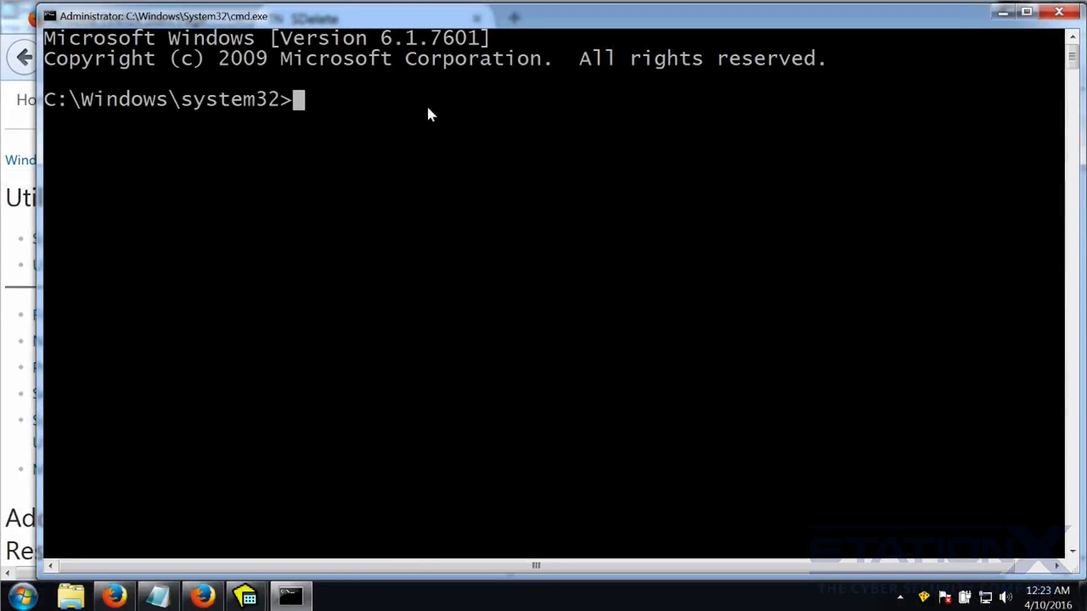
# Install sdelete via 'choco install -y sdelete' in the admin Command Prompt.
pyautogui.write('choco install -y ')
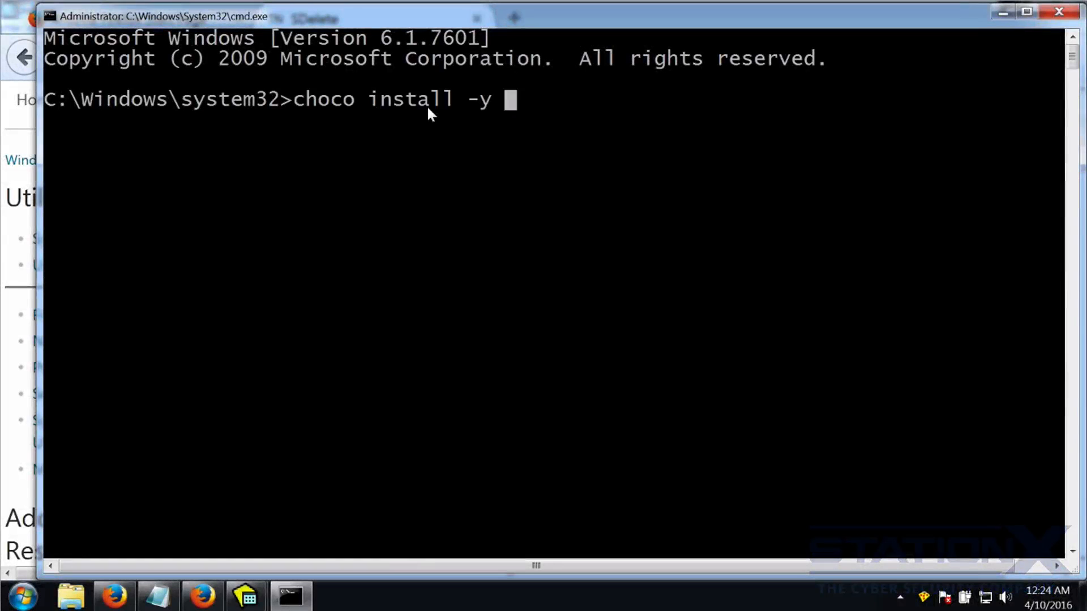
pyautogui.write('sdelete')
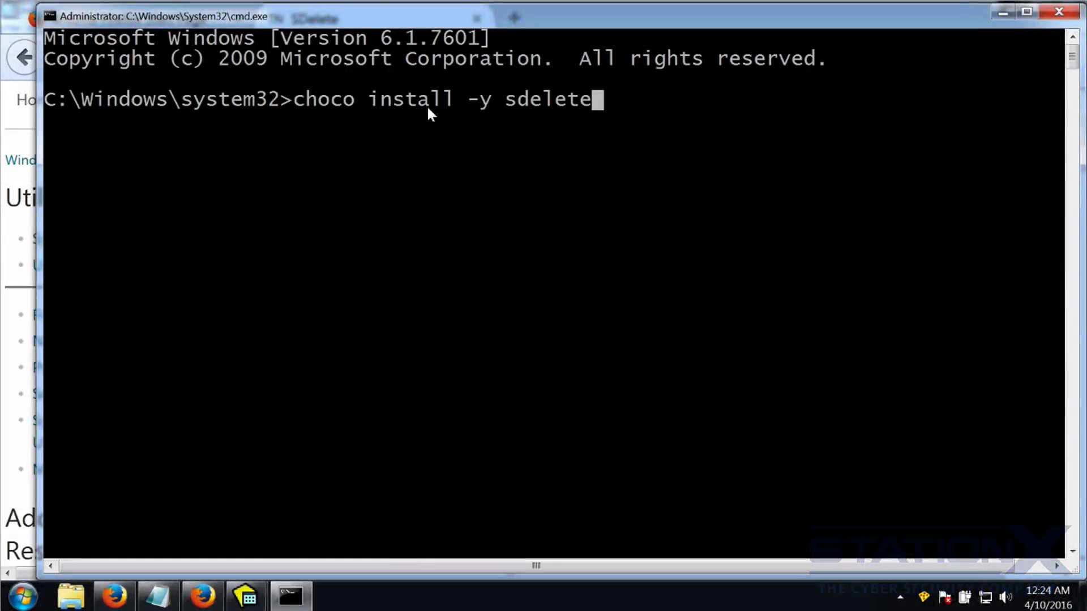
pyautogui.press('Return')
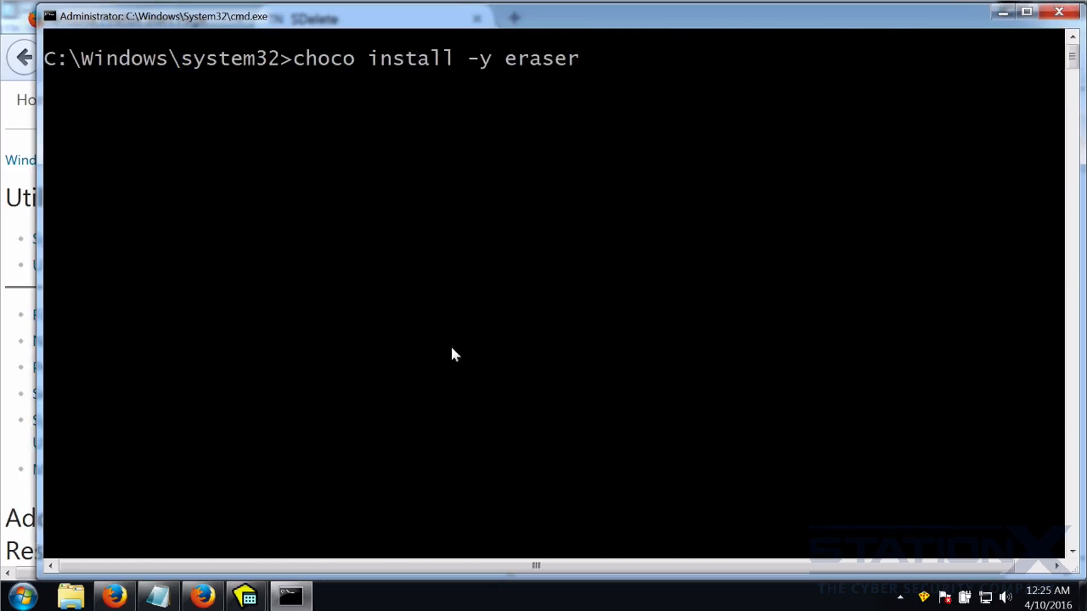
pyautogui.moveTo(247, 597)
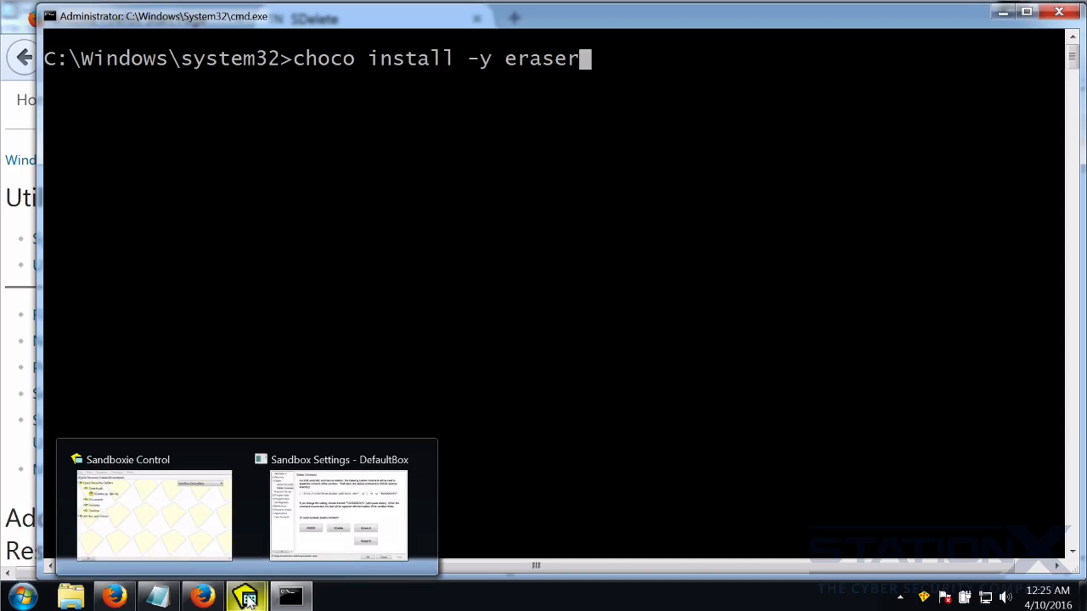
pyautogui.click(338, 515)
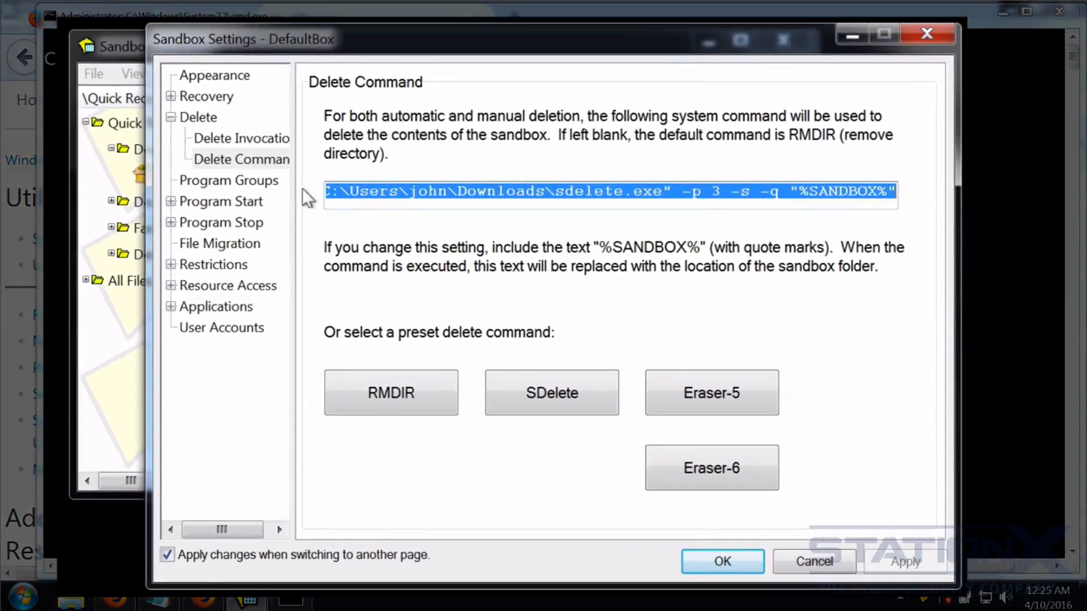
# Browse the Forced Folders and Forced Programs pages, then show the Lingering Programs list.
pyautogui.click(184, 203)
pyautogui.click(237, 183)
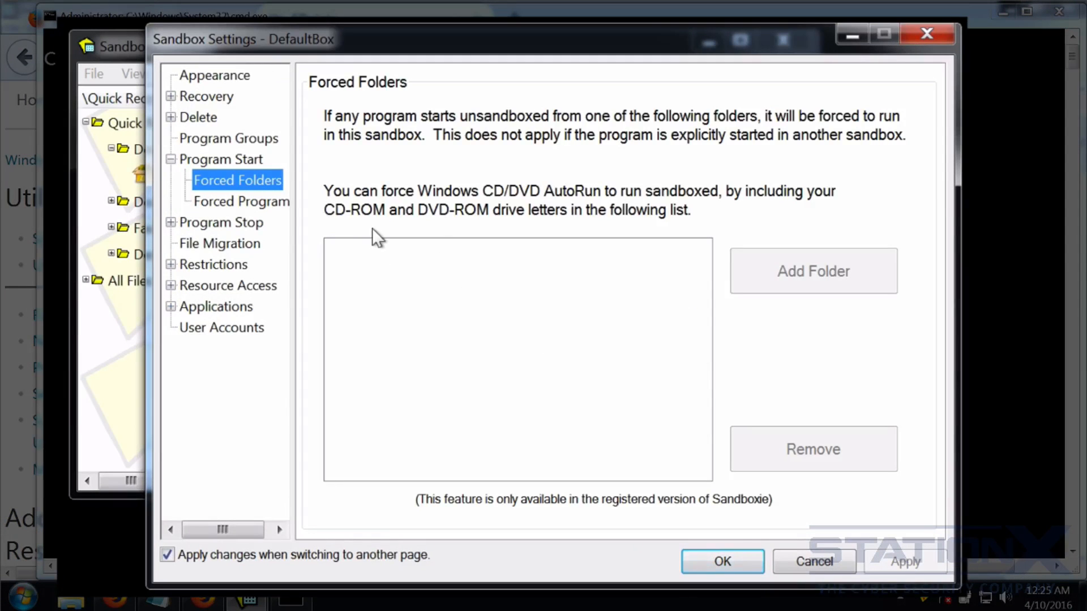
pyautogui.click(216, 202)
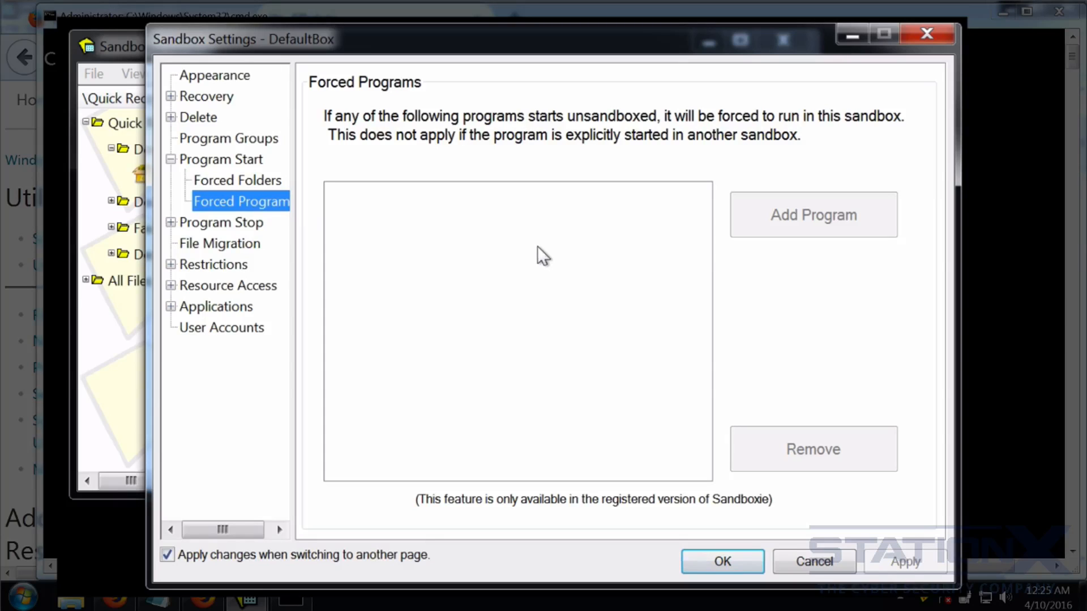
pyautogui.click(172, 223)
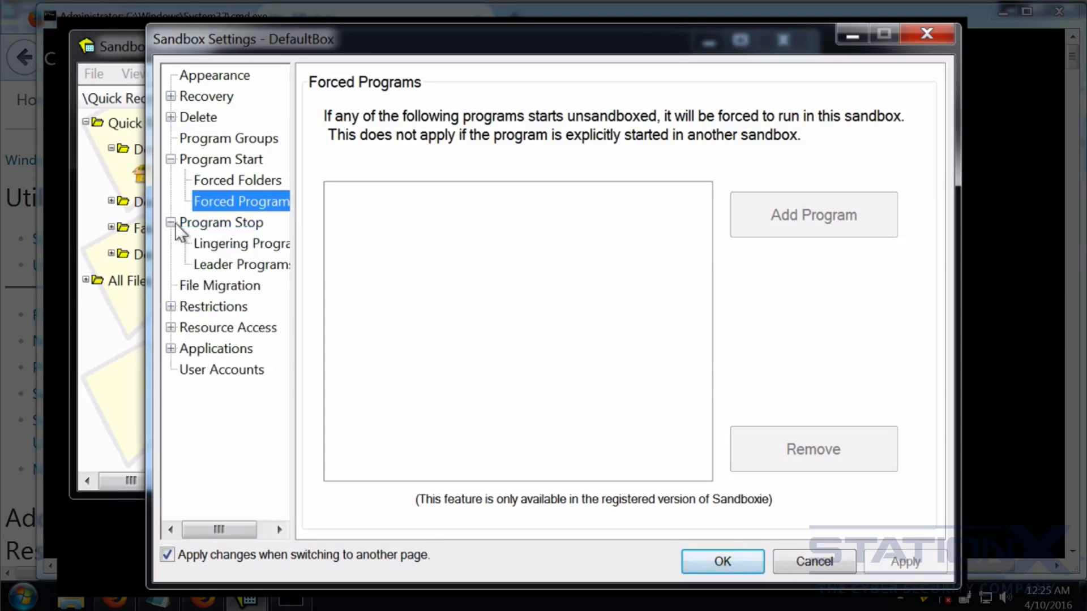
pyautogui.click(201, 244)
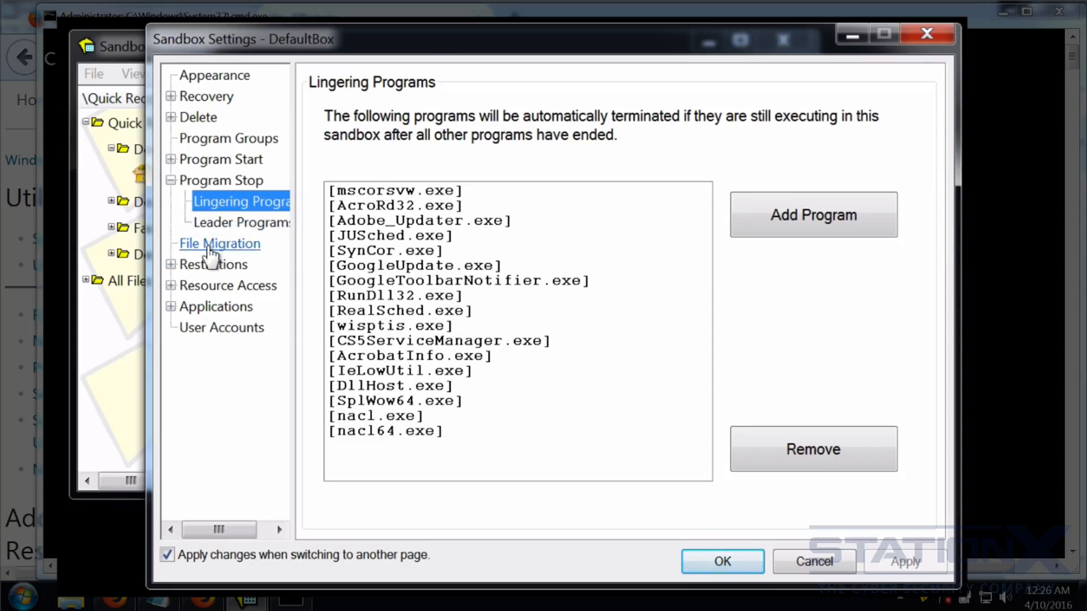
# Raise the File Migration size limit from 49152 to 4915200 KB (4 GB).
pyautogui.click(210, 256)
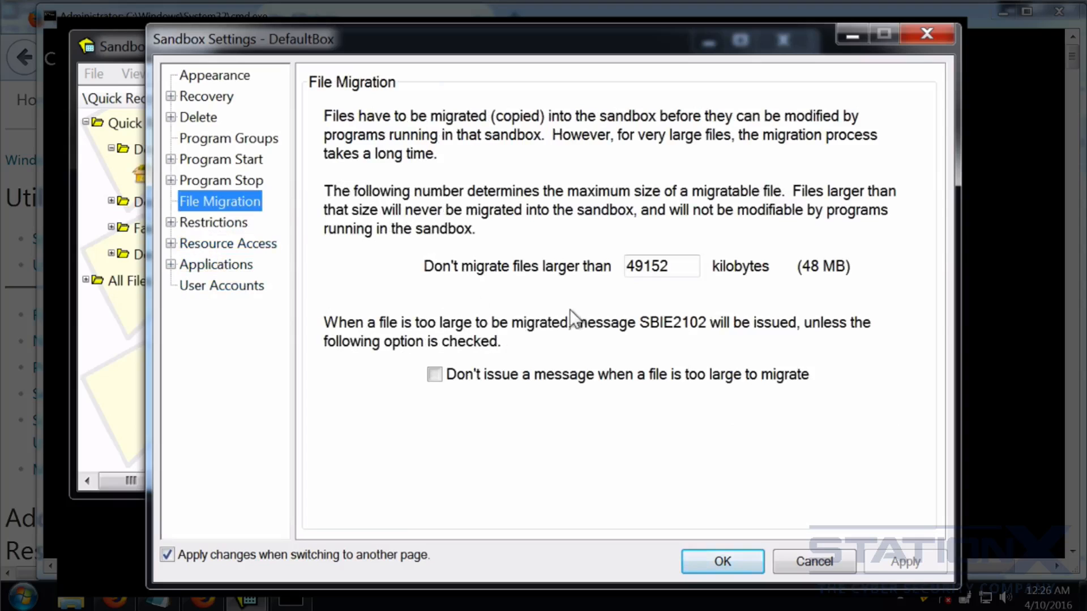
pyautogui.click(676, 265)
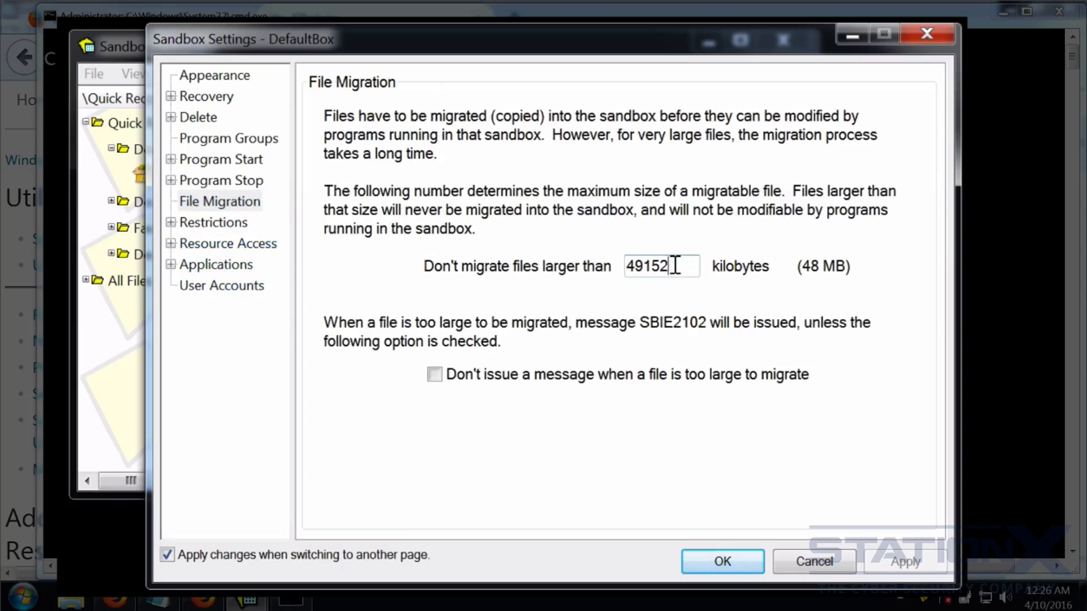
pyautogui.write('00')
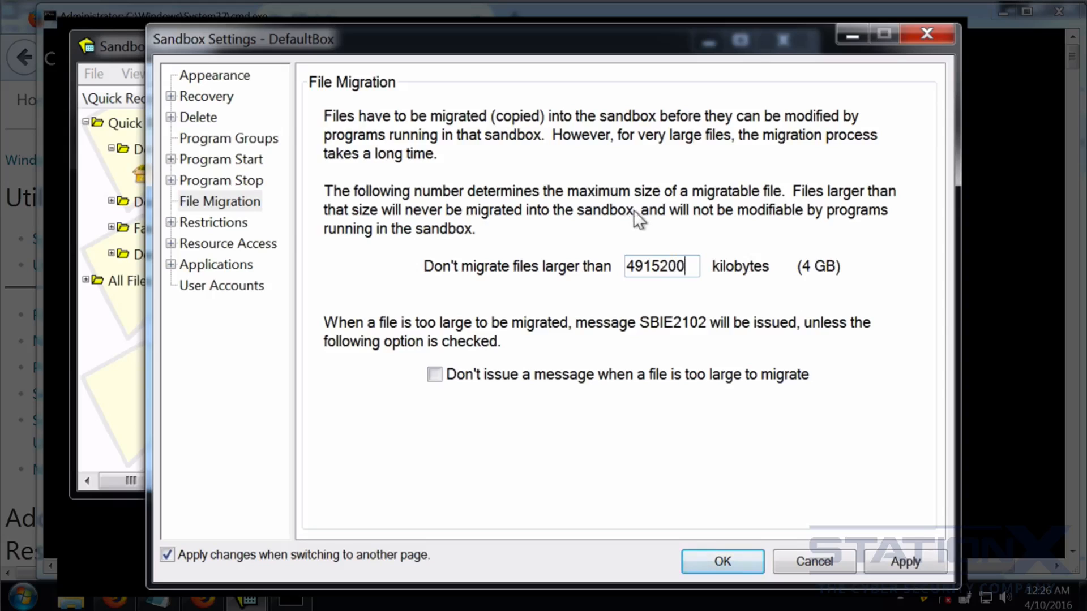
pyautogui.click(171, 96)
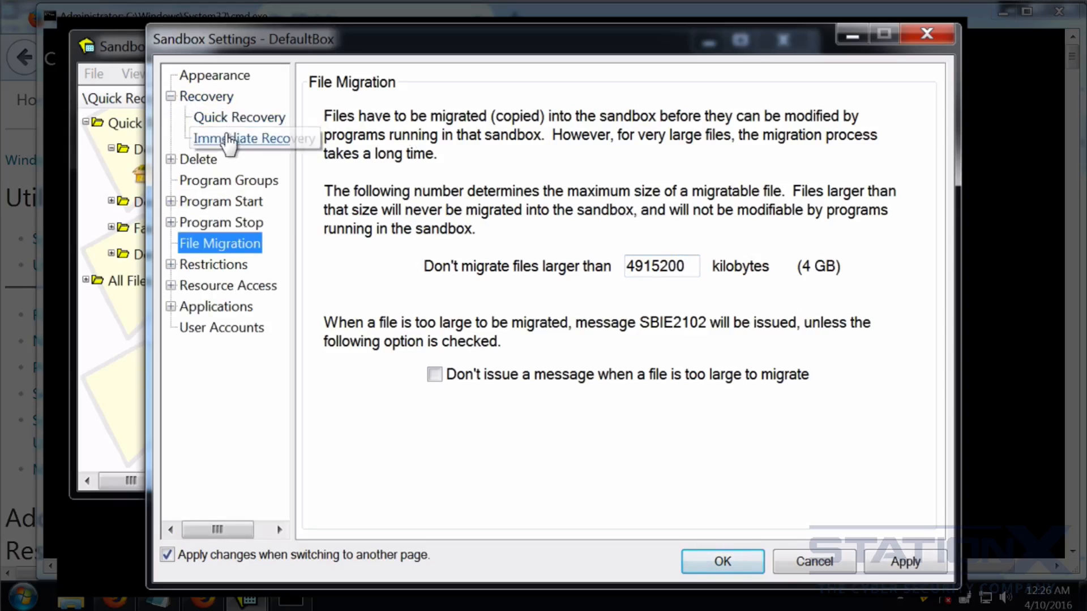
pyautogui.click(210, 139)
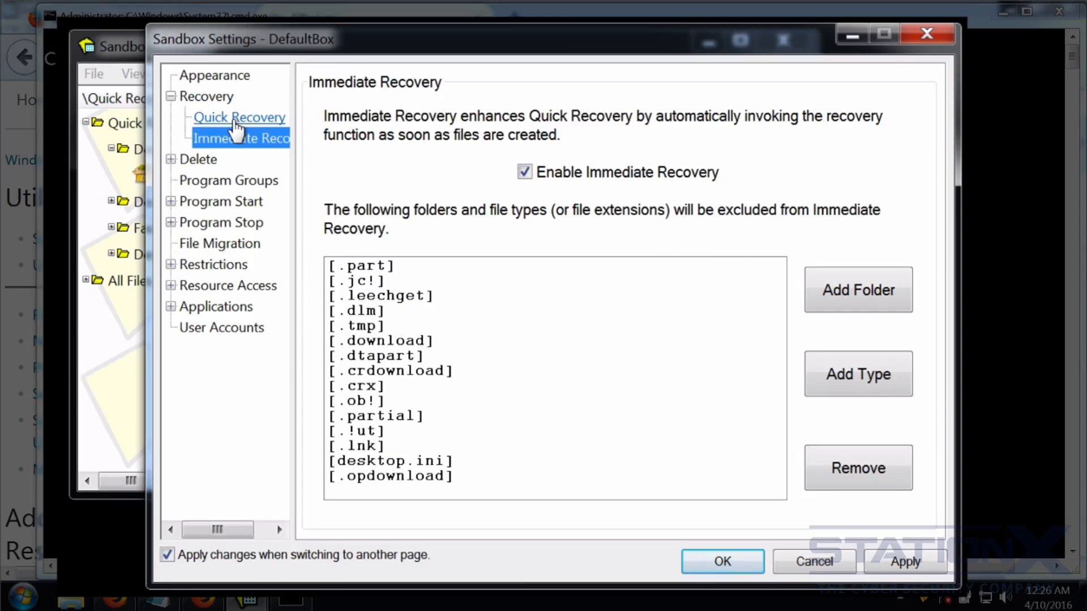
# Under Restrictions > Drop Rights, enable dropping Administrators and Power Users rights.
pyautogui.click(210, 266)
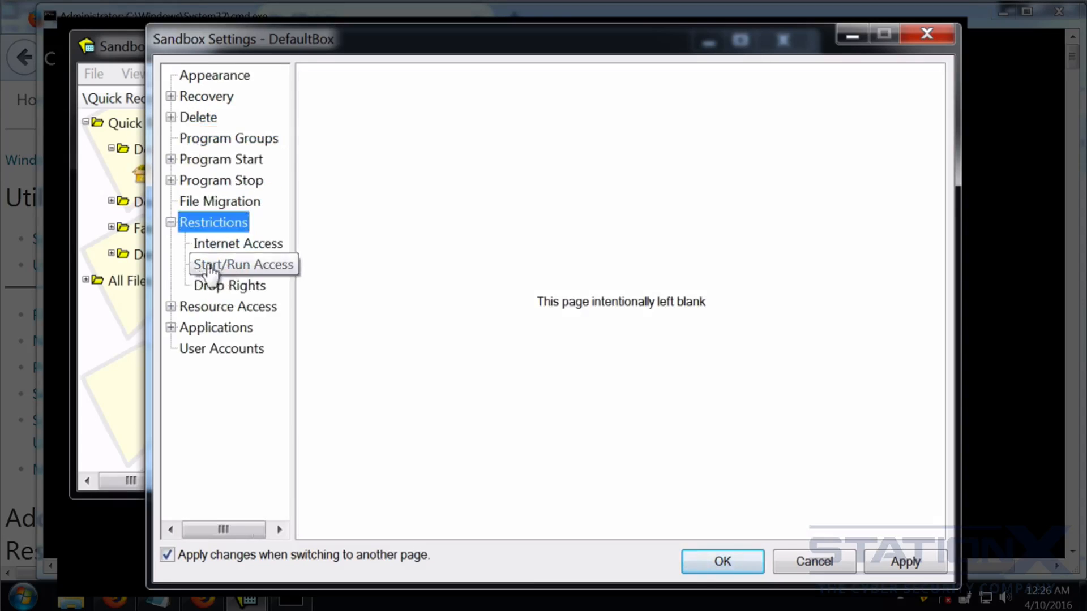
pyautogui.click(244, 247)
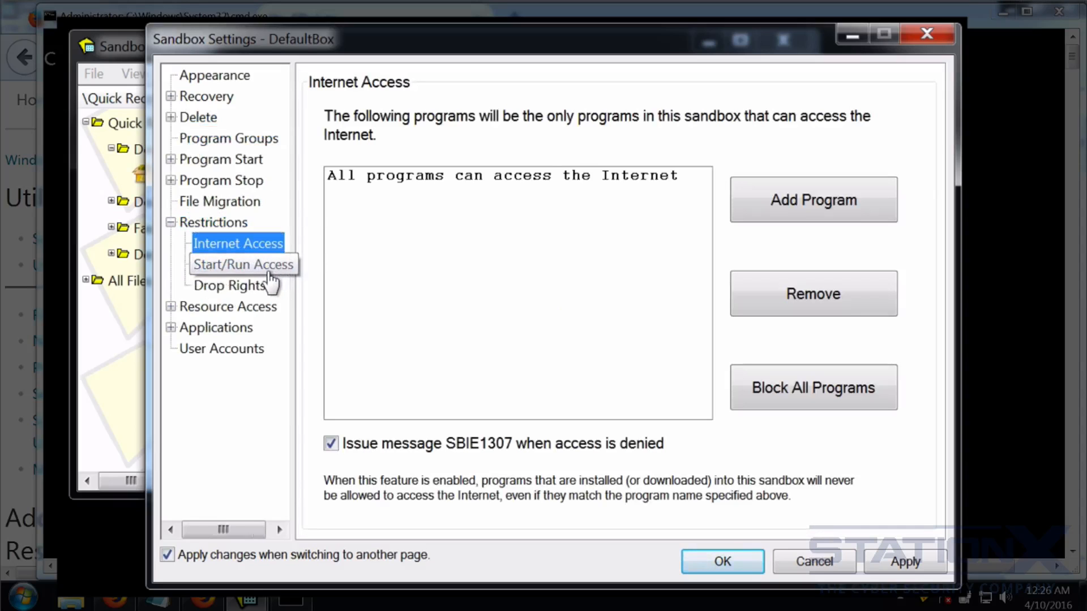
pyautogui.click(230, 266)
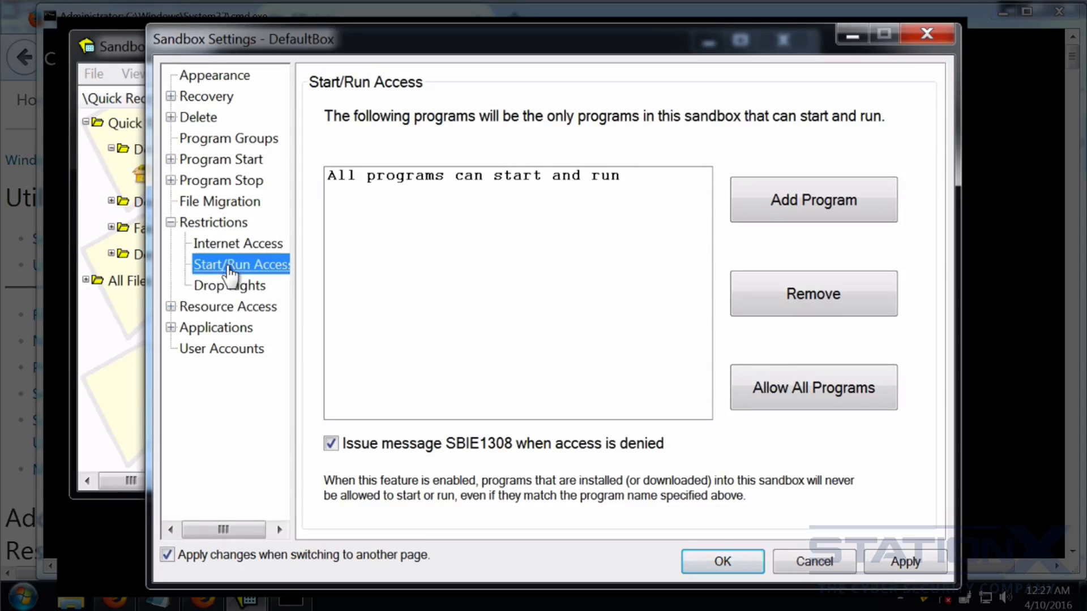
pyautogui.click(232, 287)
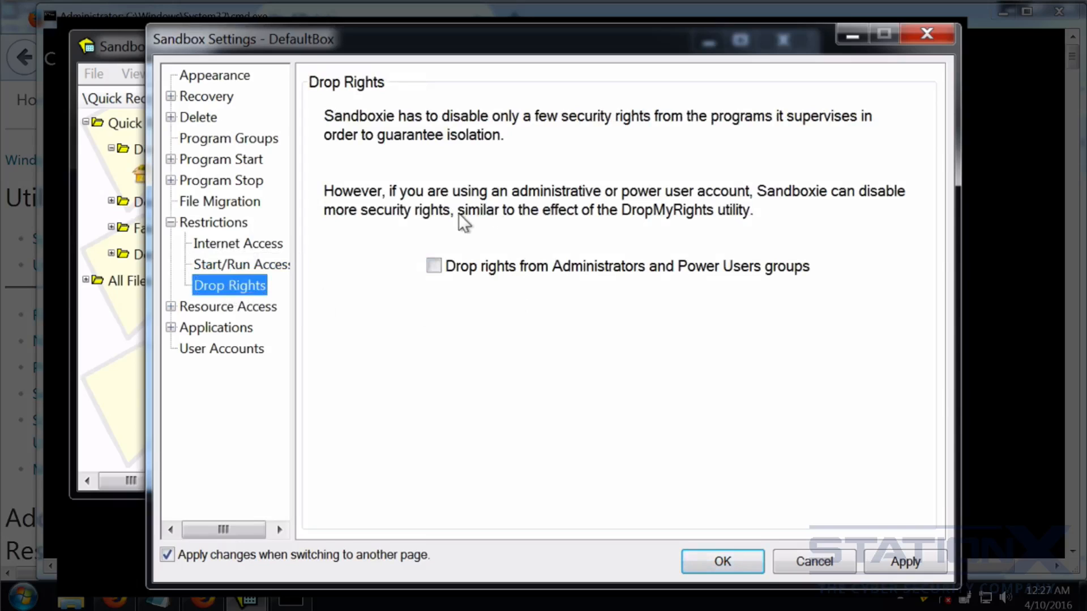
pyautogui.click(438, 265)
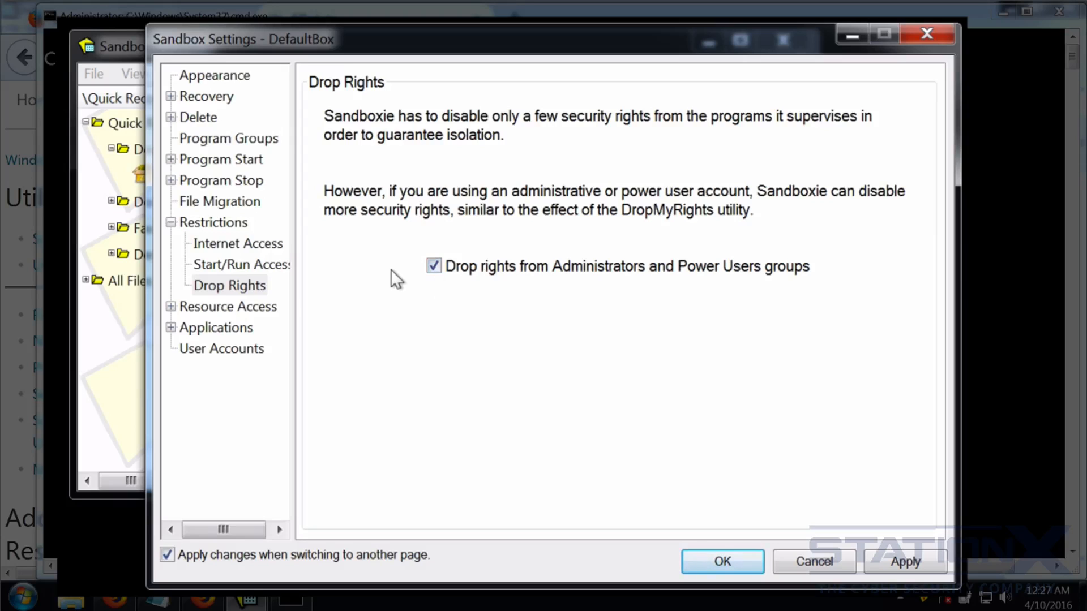
pyautogui.click(232, 307)
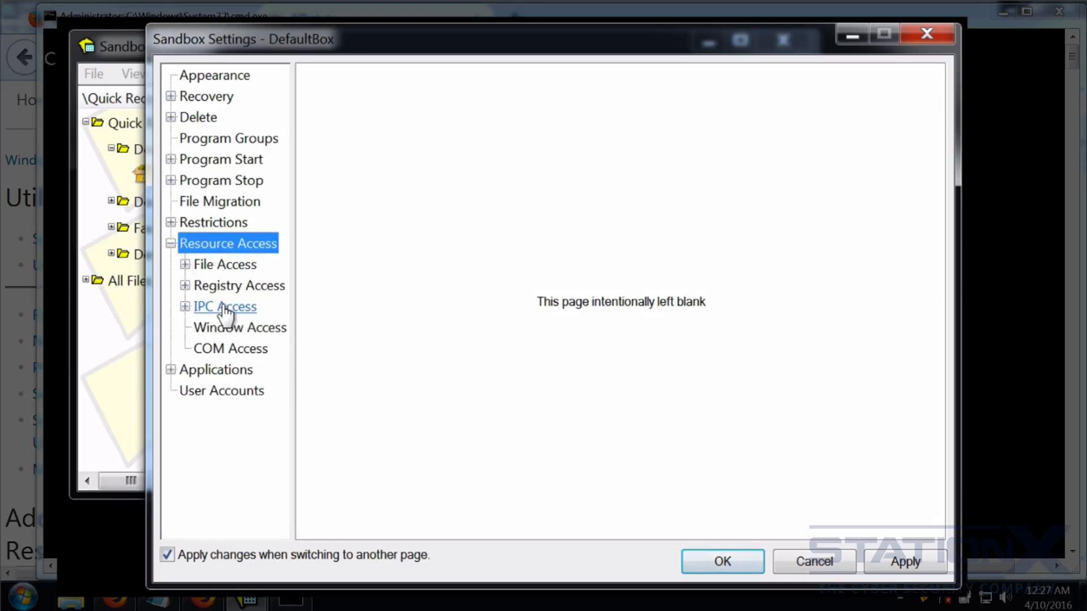
# Review the Direct, Full, Read-Only, Write-Only and Blocked Access file rule pages.
pyautogui.click(242, 266)
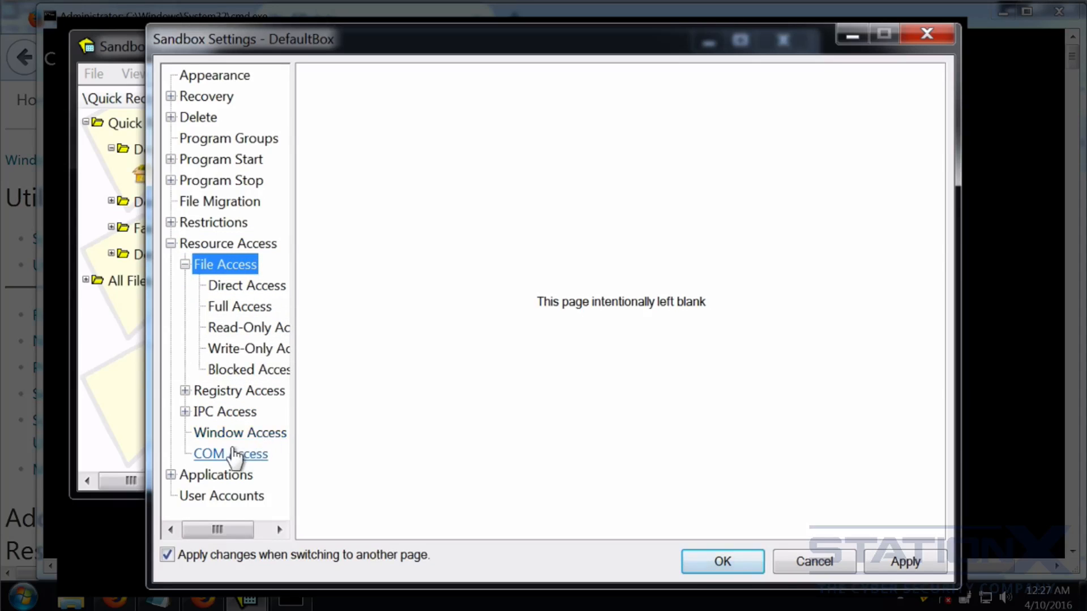
pyautogui.click(245, 288)
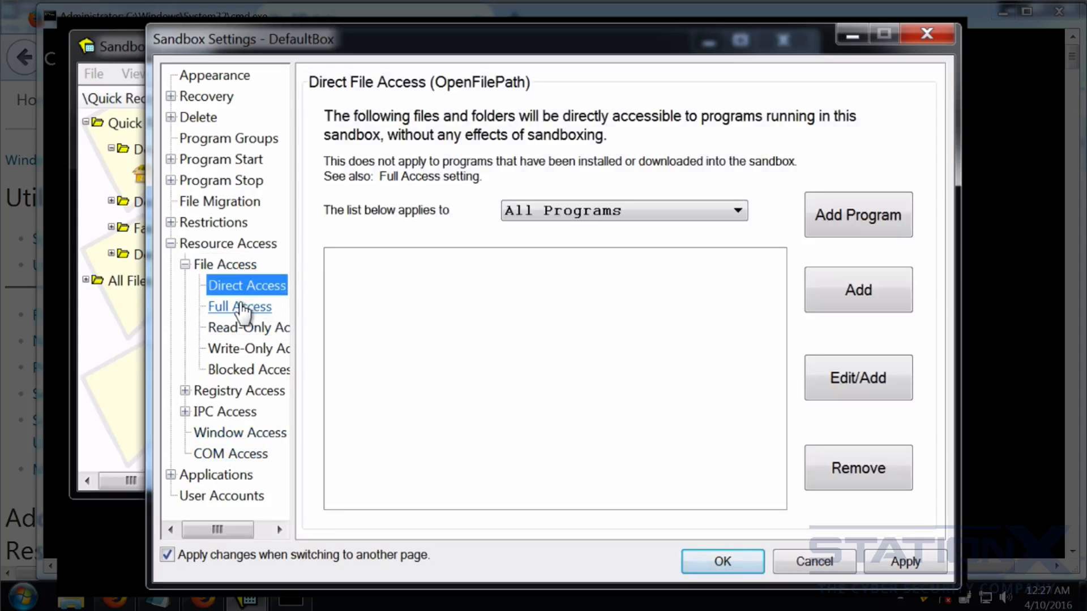
pyautogui.click(242, 309)
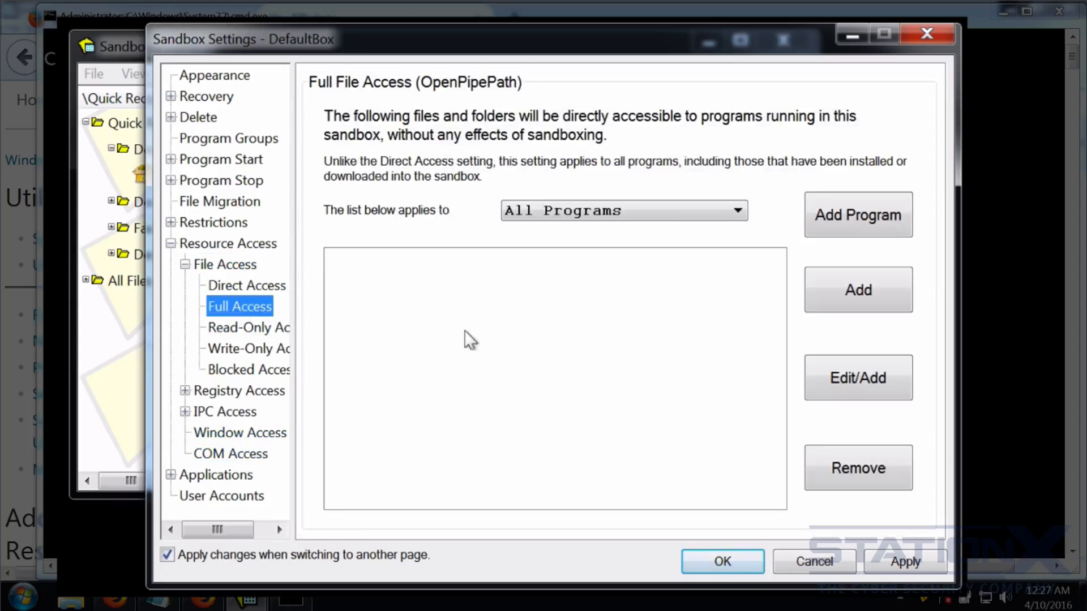
pyautogui.click(258, 329)
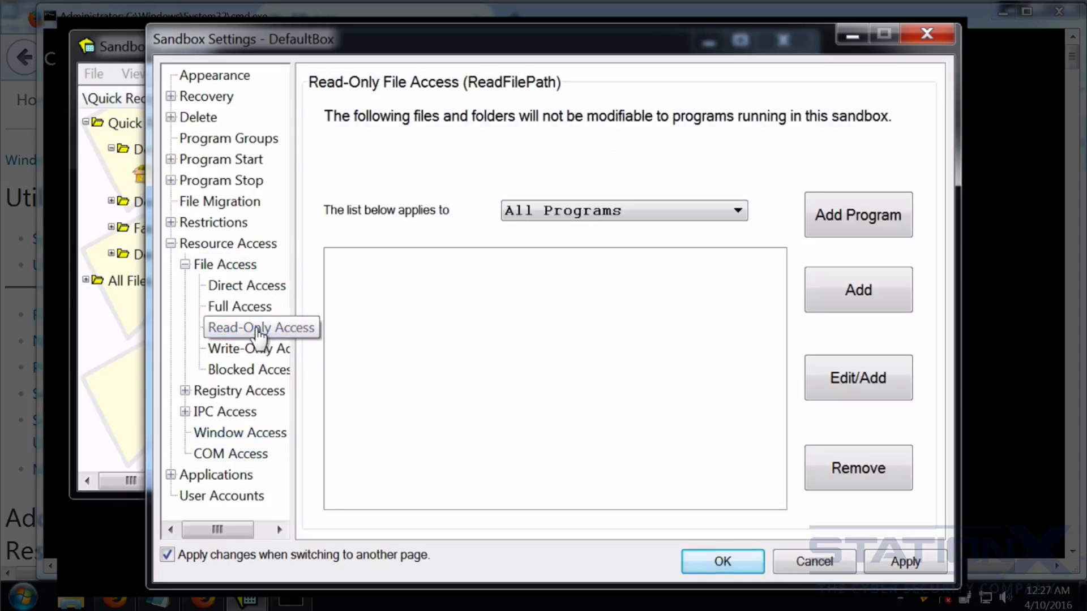
pyautogui.click(242, 351)
pyautogui.click(247, 371)
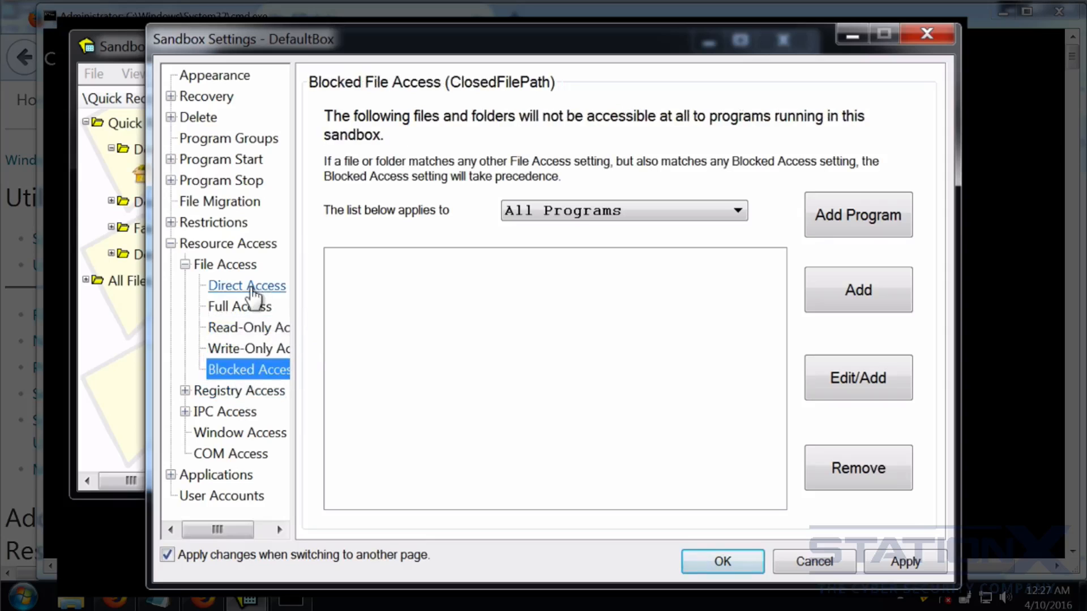
pyautogui.hscroll(1, 236, 291)
pyautogui.hscroll(-1, 236, 291)
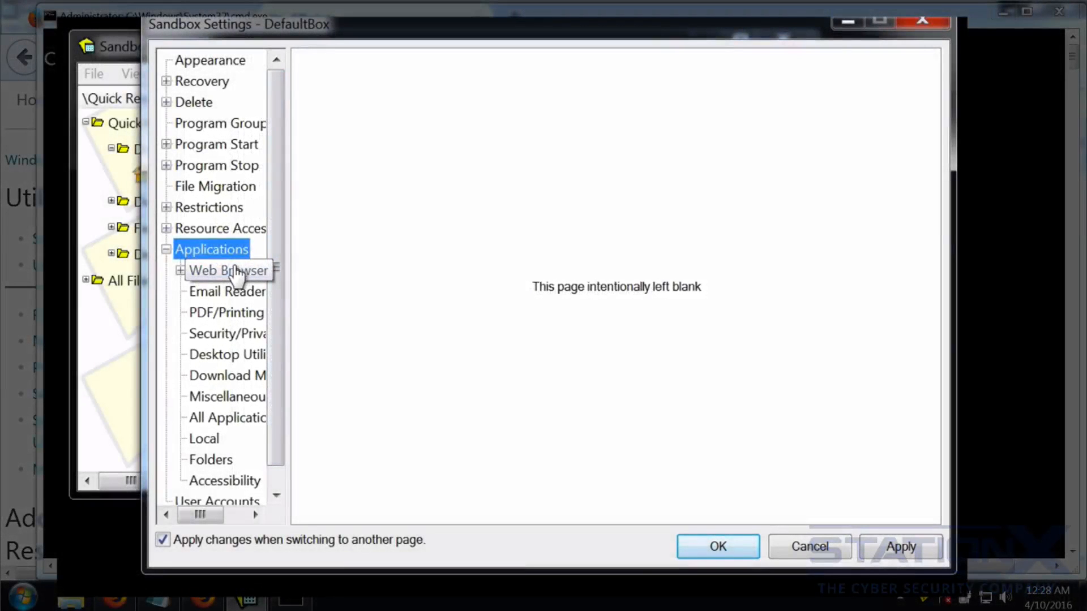
# Add then remove the Firefox cookies direct-access exclusion, and view the Email Reader exclusions.
pyautogui.doubleClick(218, 273)
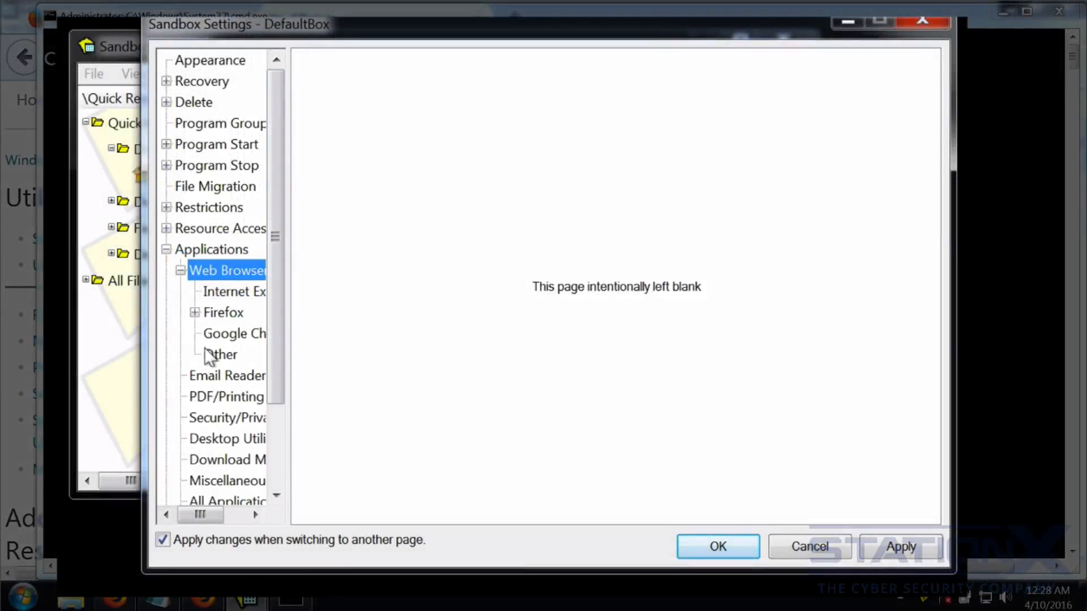
pyautogui.click(218, 314)
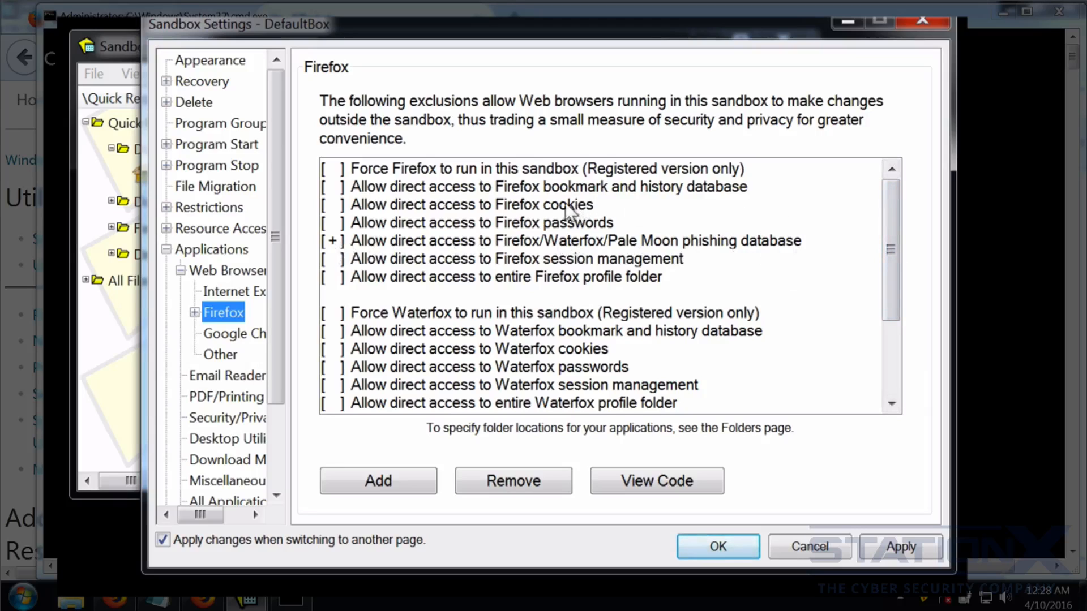
pyautogui.click(335, 210)
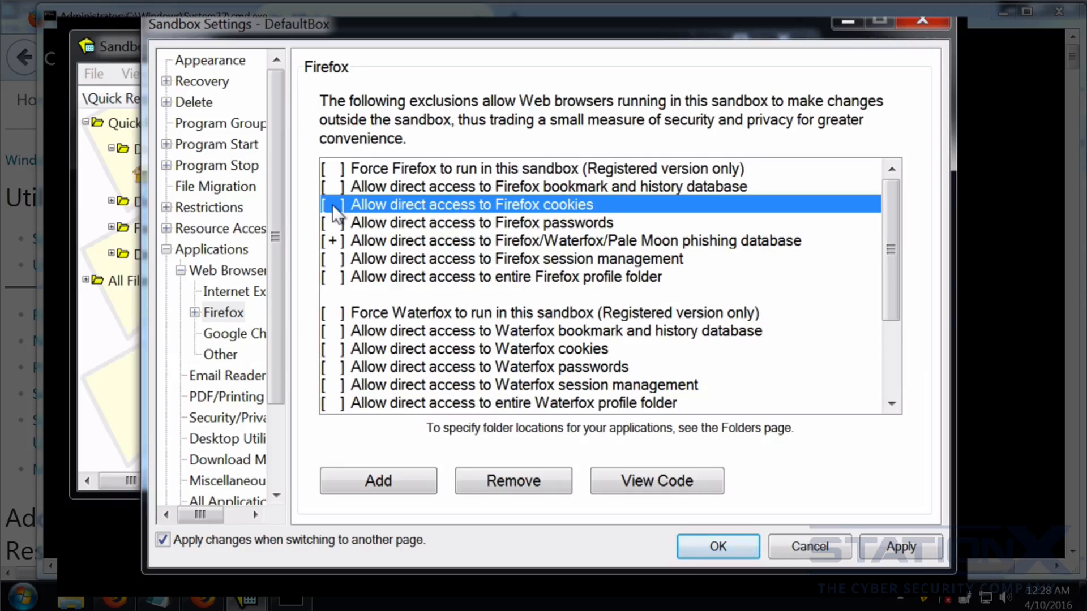
pyautogui.click(392, 485)
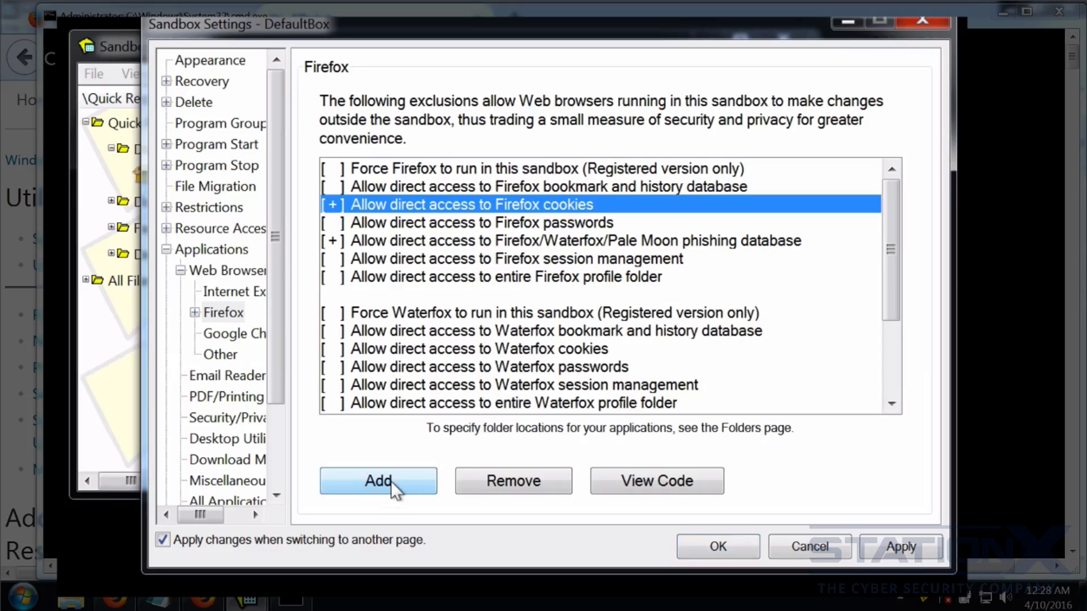
pyautogui.click(518, 483)
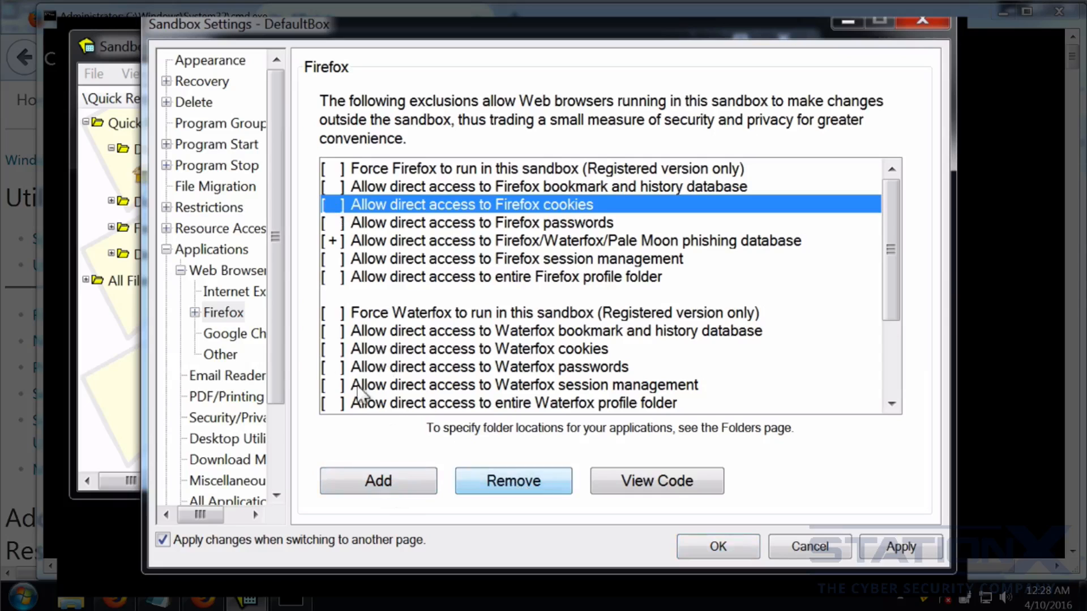
pyautogui.moveTo(280, 276); pyautogui.dragTo(278, 367)
pyautogui.click(226, 270)
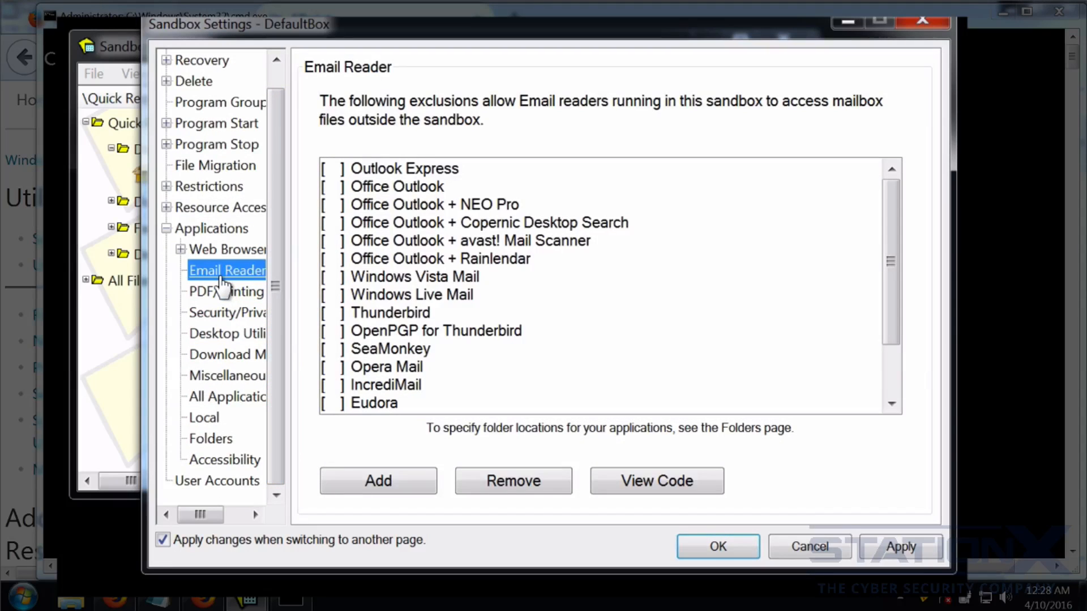
pyautogui.moveTo(893, 252); pyautogui.dragTo(890, 303)
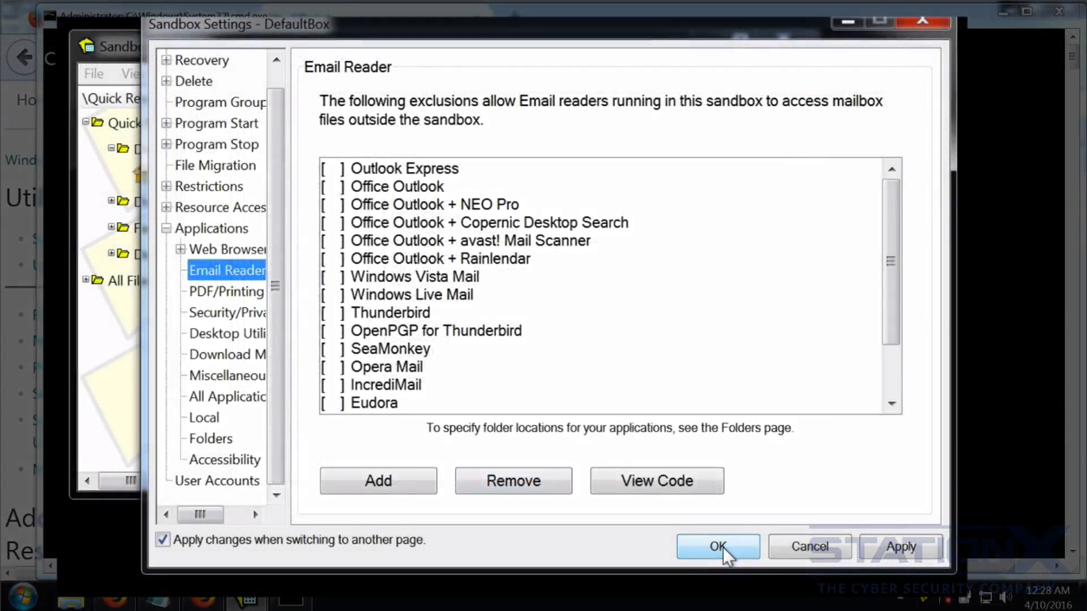
# Confirm the DefaultBox settings with OK, returning to Sandboxie Control showing its Quick Recovery folders.
pyautogui.click(718, 547)
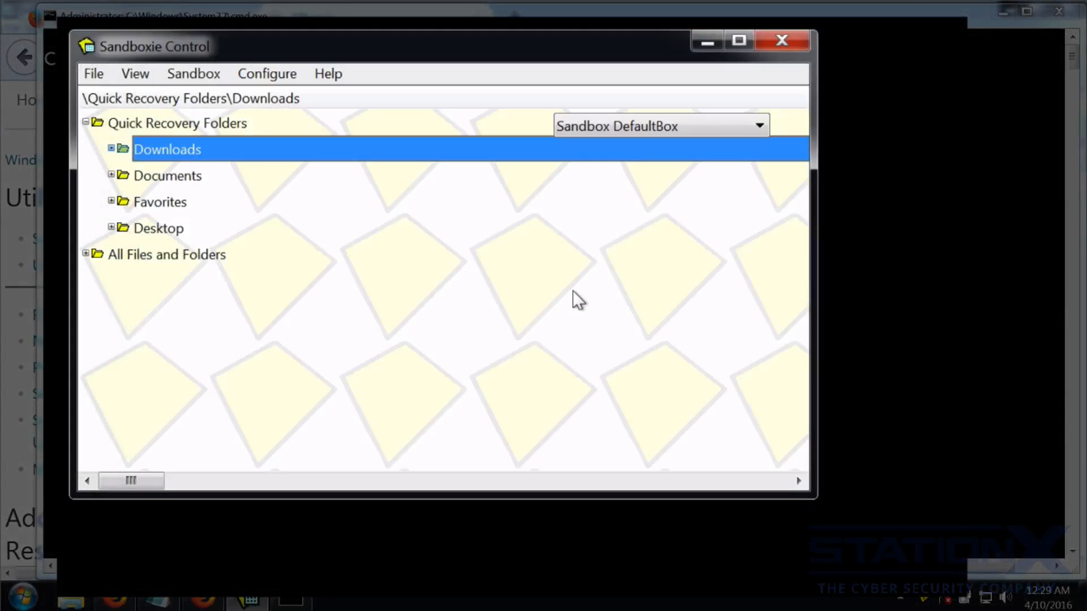